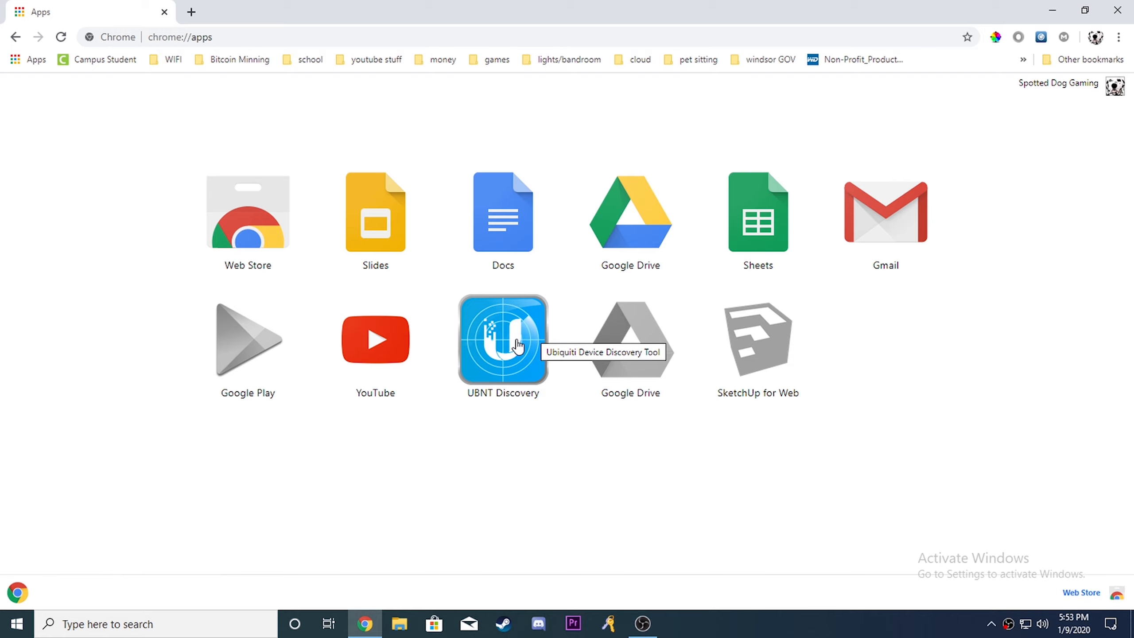
- Launch the UBNT Discovery app, maximize it, and search the UniFi family for a Cloud Key
click(520, 347)
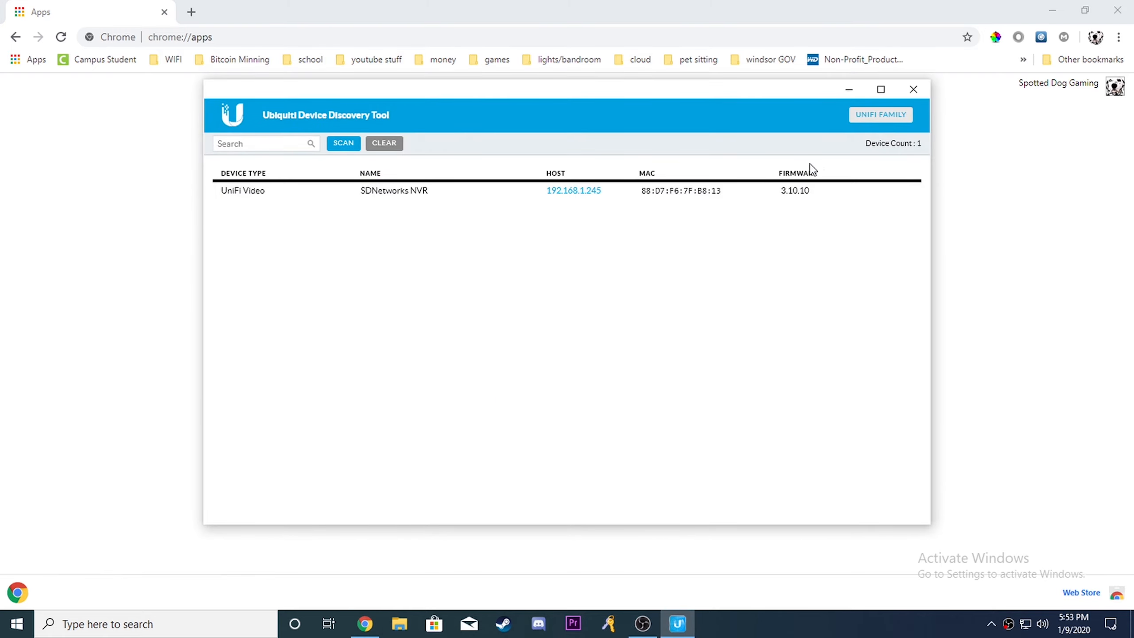
click(1127, 7)
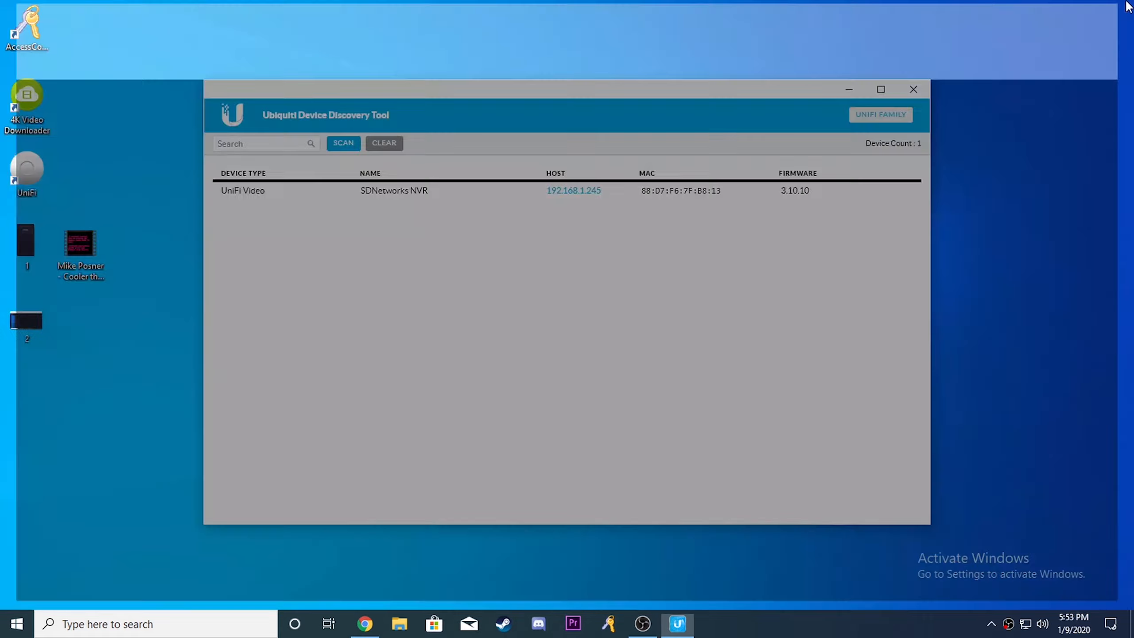
click(881, 89)
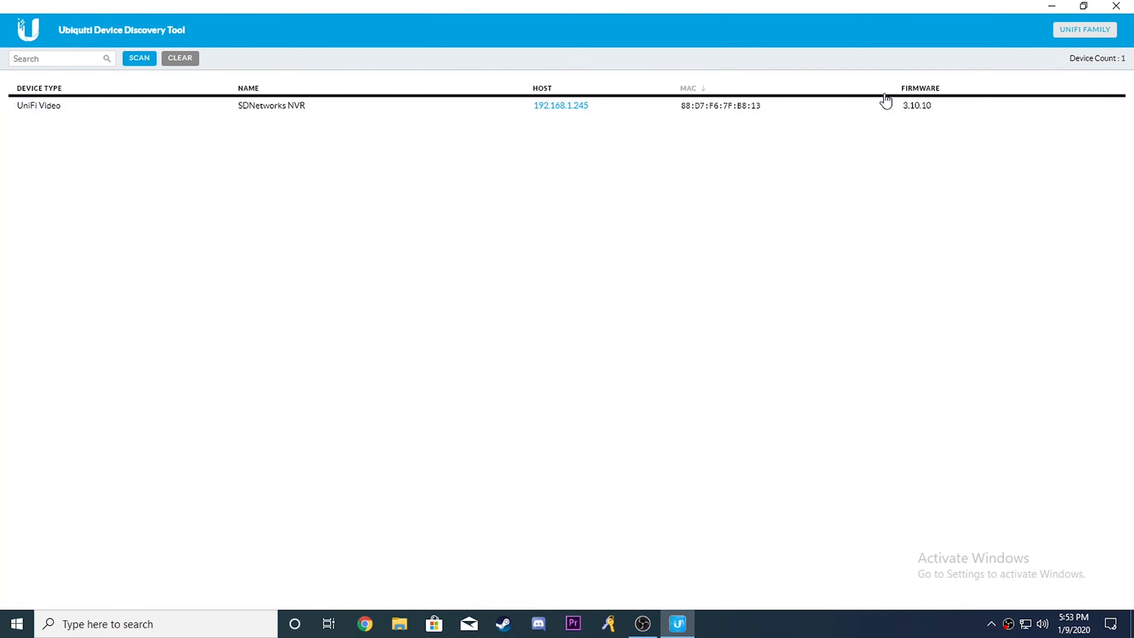
click(1089, 32)
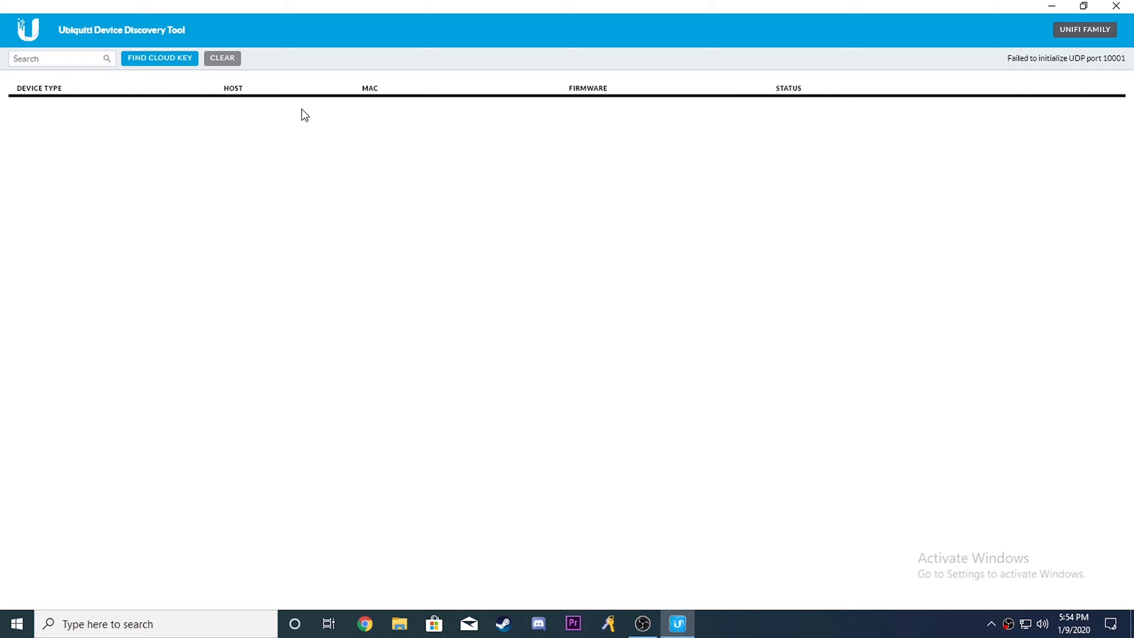
click(166, 66)
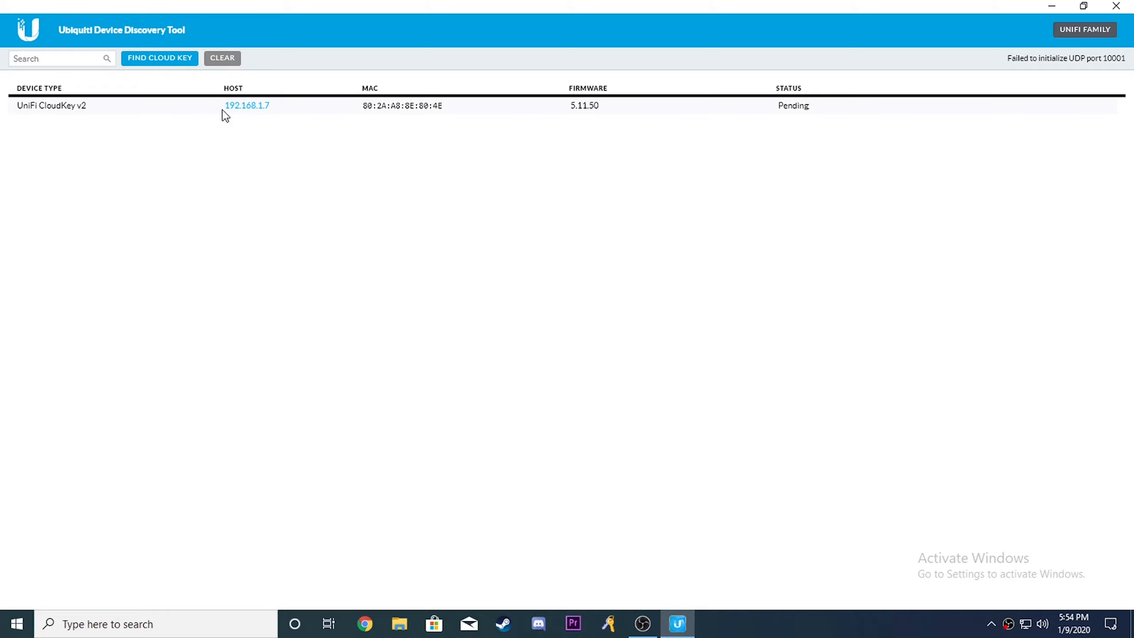
- Open the discovered Cloud Key's page at 192.168.1.7, proceed past the privacy warning, and show it full screen
click(250, 107)
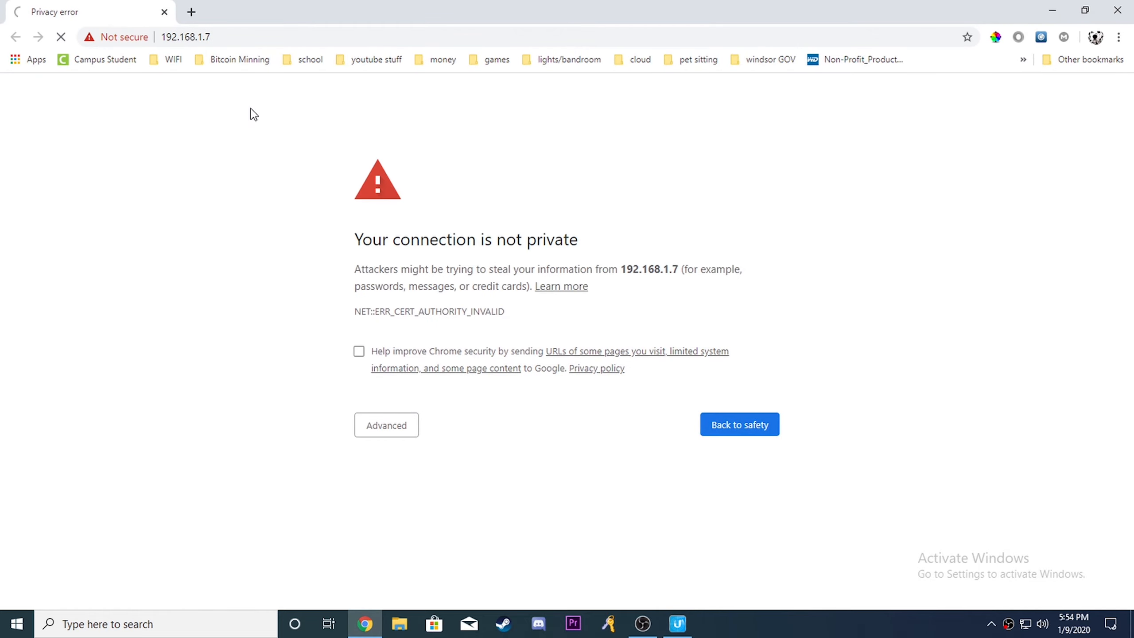
click(380, 430)
click(413, 536)
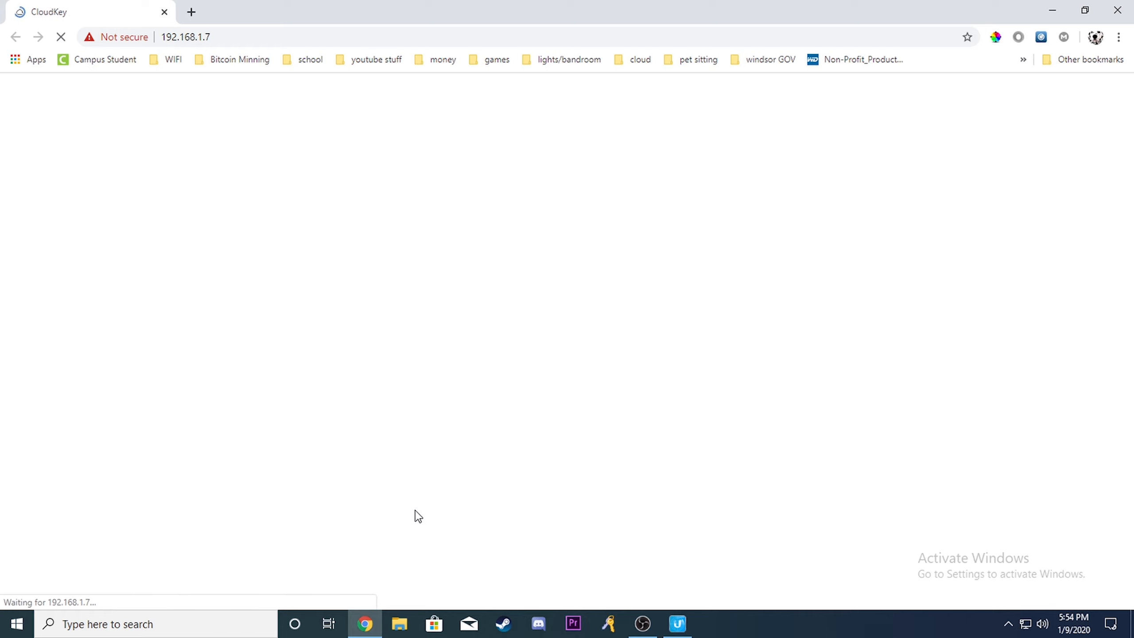
key(F11)
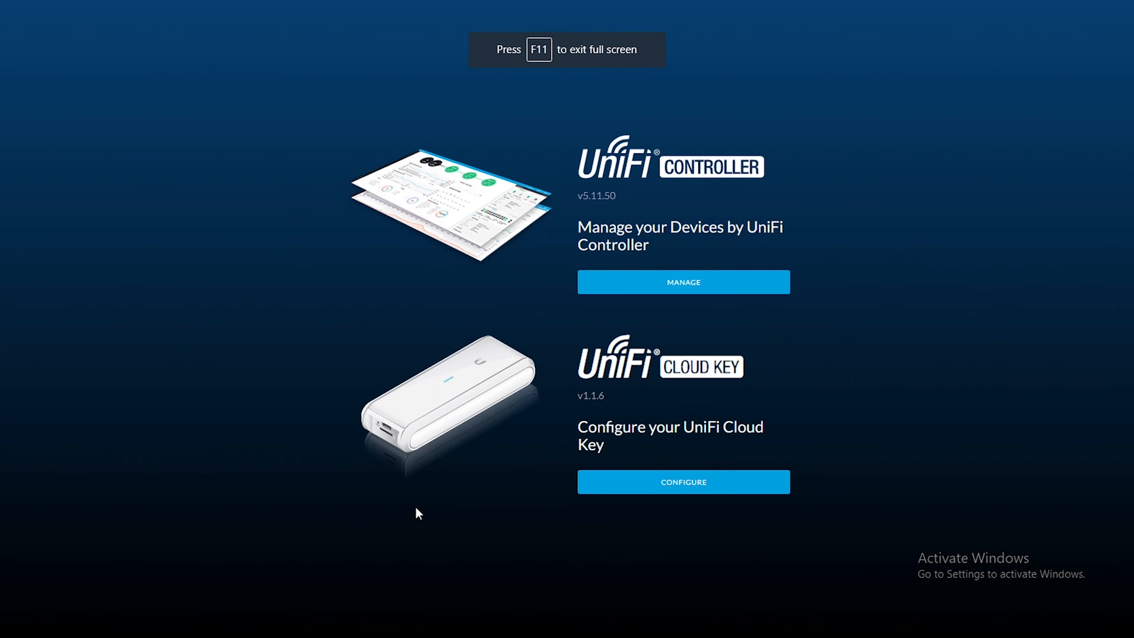
- Open the UniFi Cloud Key configuration and log in with the username ubnt and the default account password
click(636, 495)
click(620, 300)
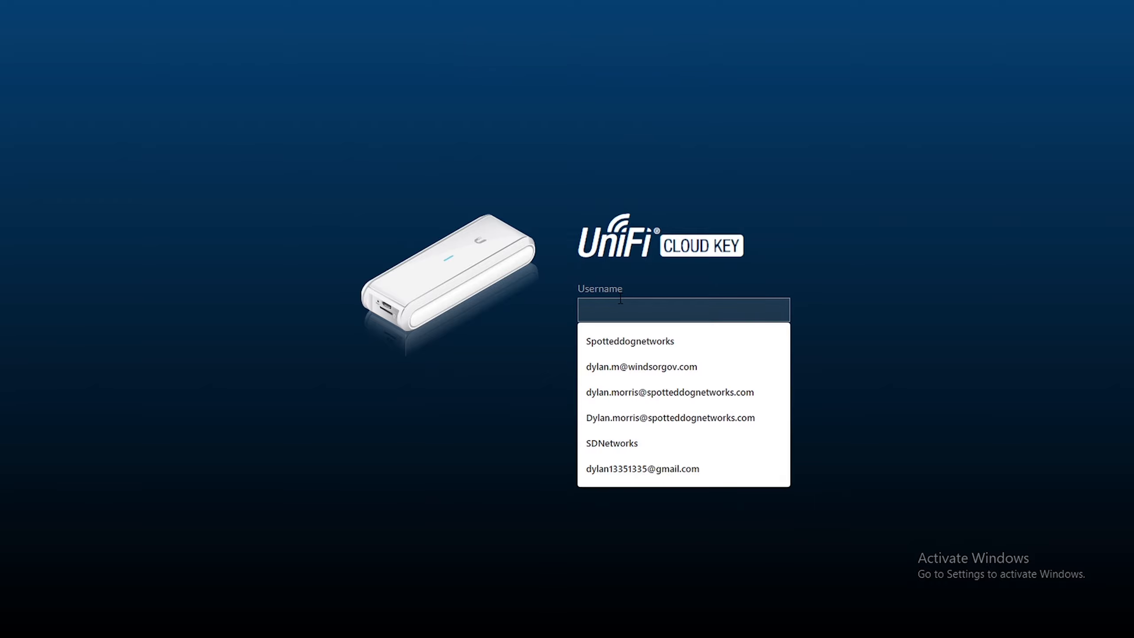
text(ubnt)
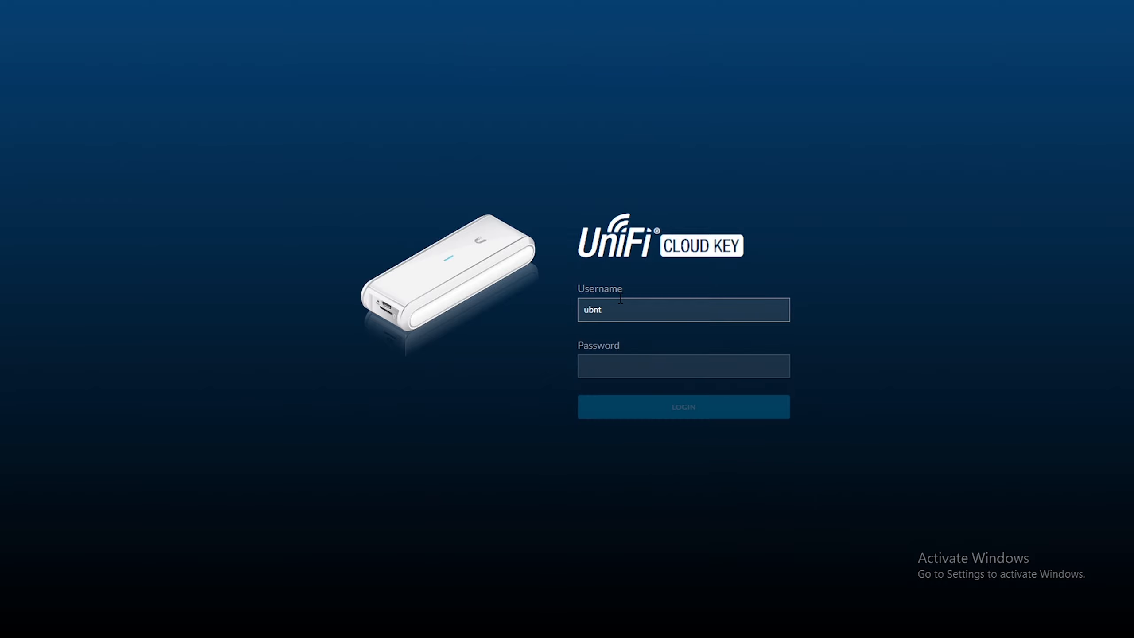
text(ubnt)
key(BackSpace)
key(BackSpace)
key(BackSpace)
key(BackSpace)
key(Tab)
text(ubnt)
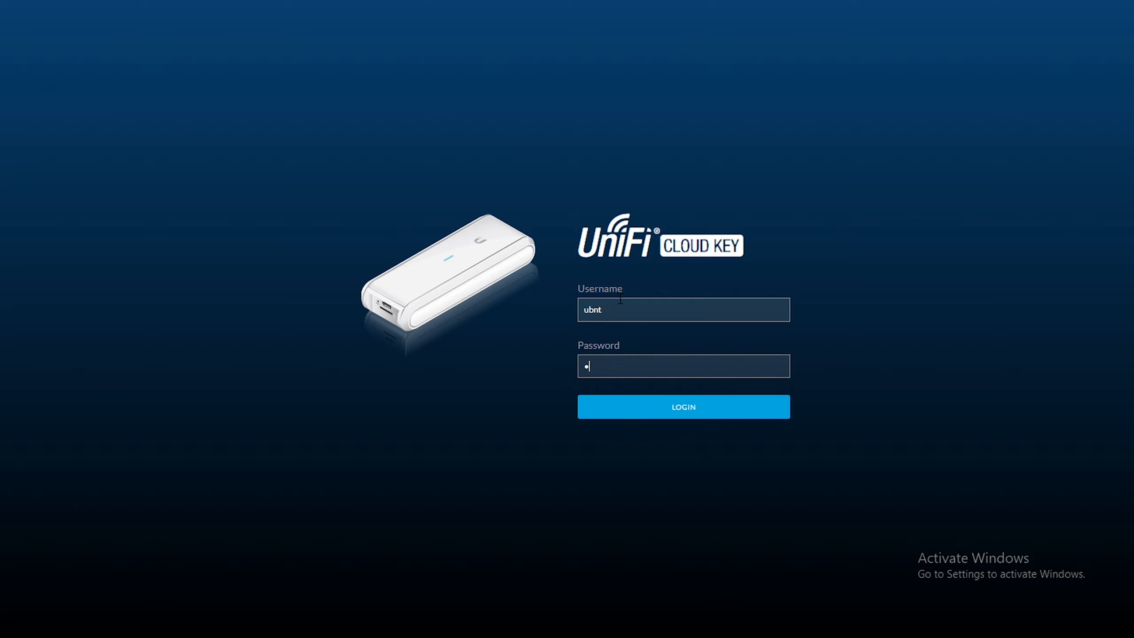
key(Return)
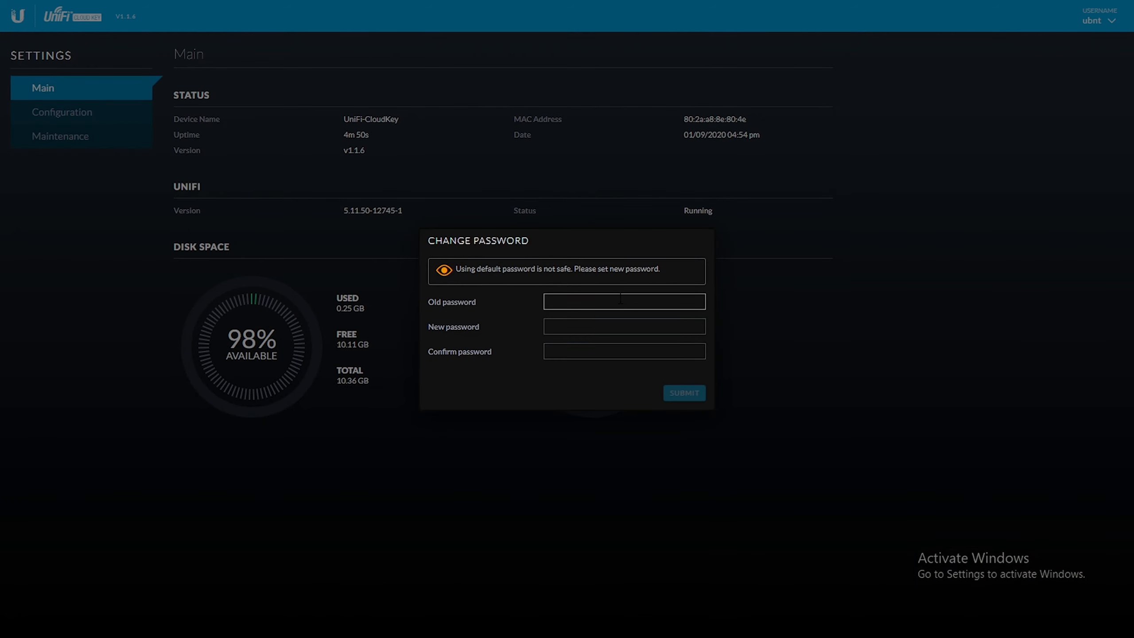
- Change the default password by entering the old password, the new password and its confirmation, and submit it
click(620, 298)
text(ubnt•••••••••)
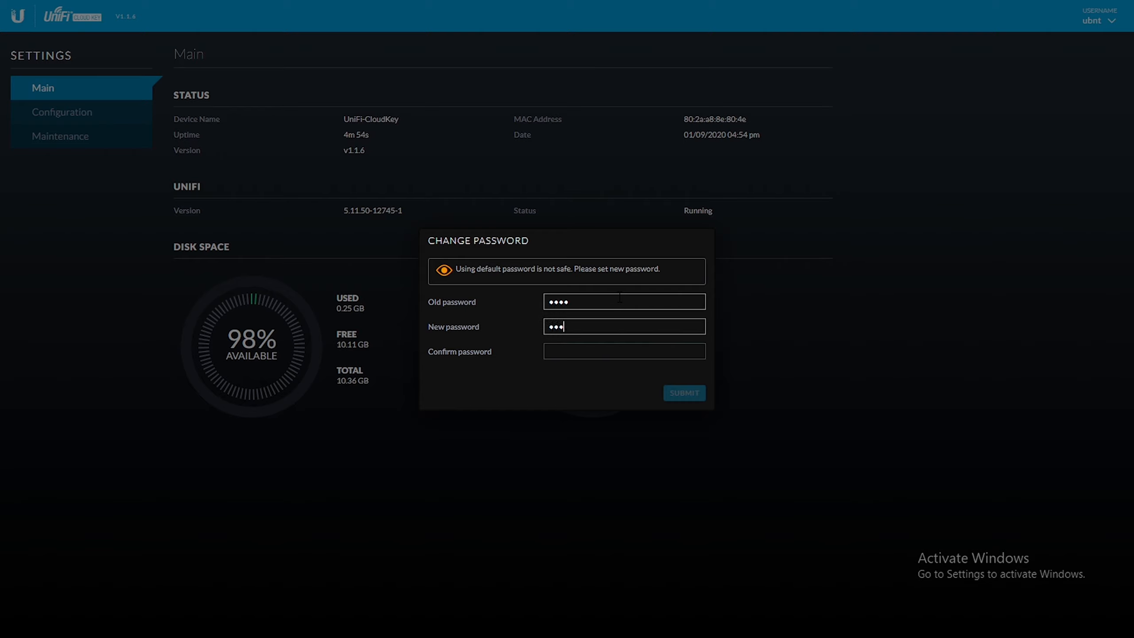
text(•)
key(Tab)
text(••••••••)
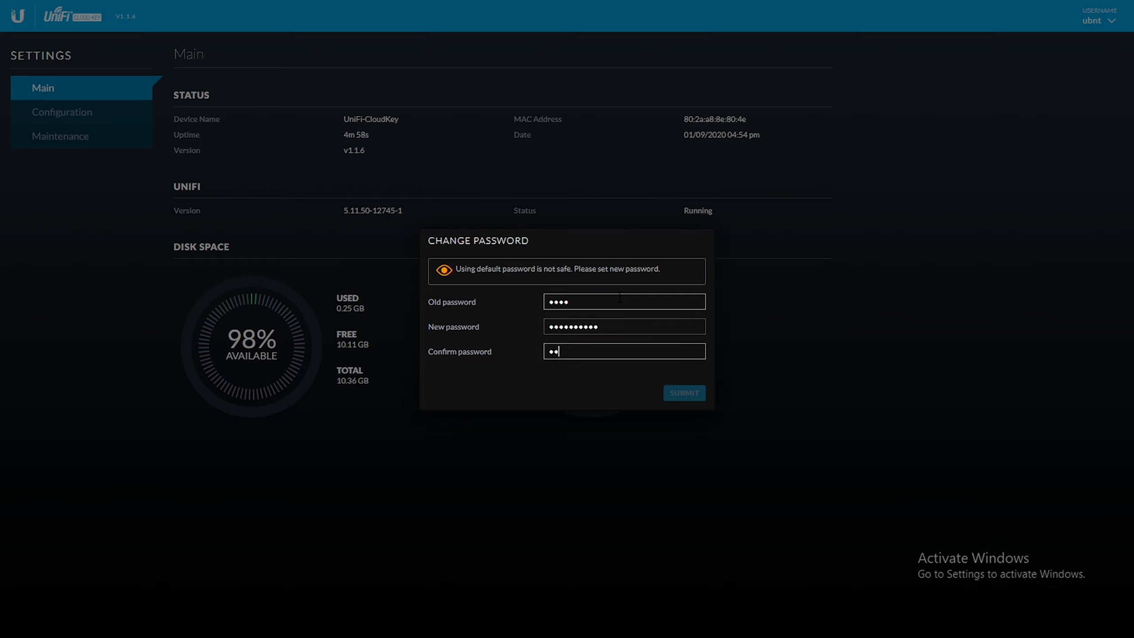
text(••)
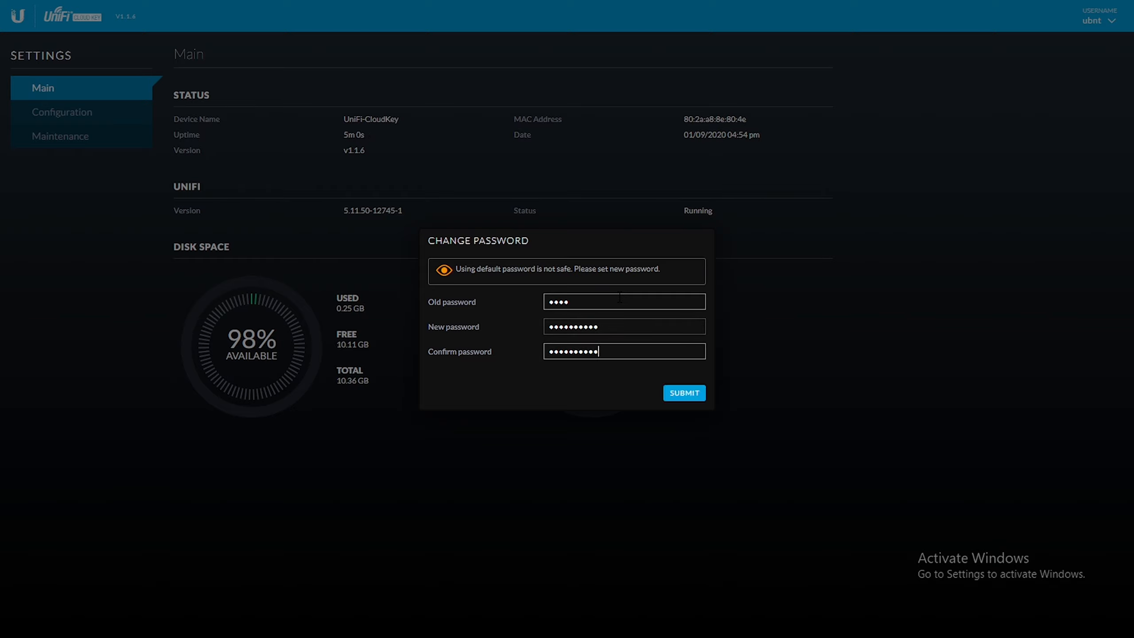
click(692, 393)
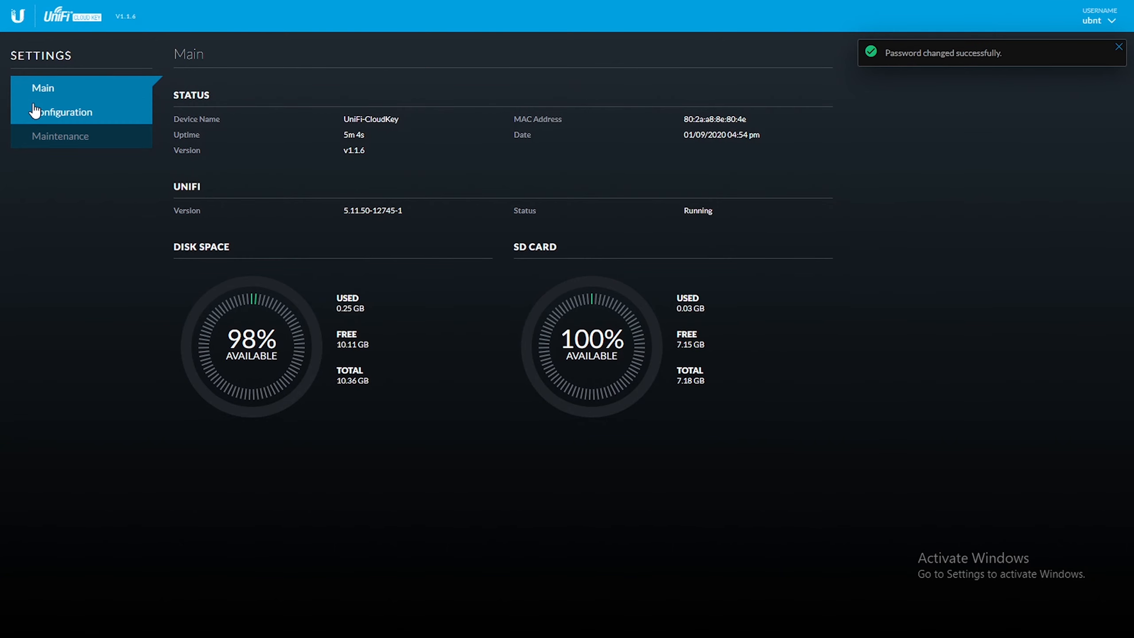
- Switch the Cloud Key's network configuration mode to Static with IP address 192.168.1.7 and apply the changes
click(47, 111)
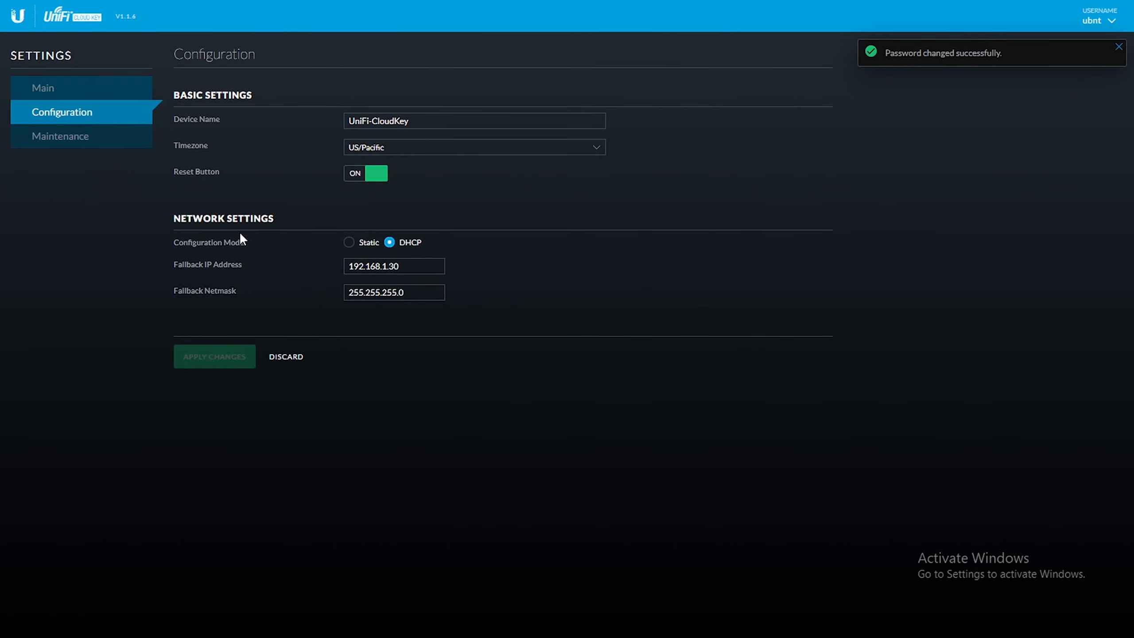
click(350, 242)
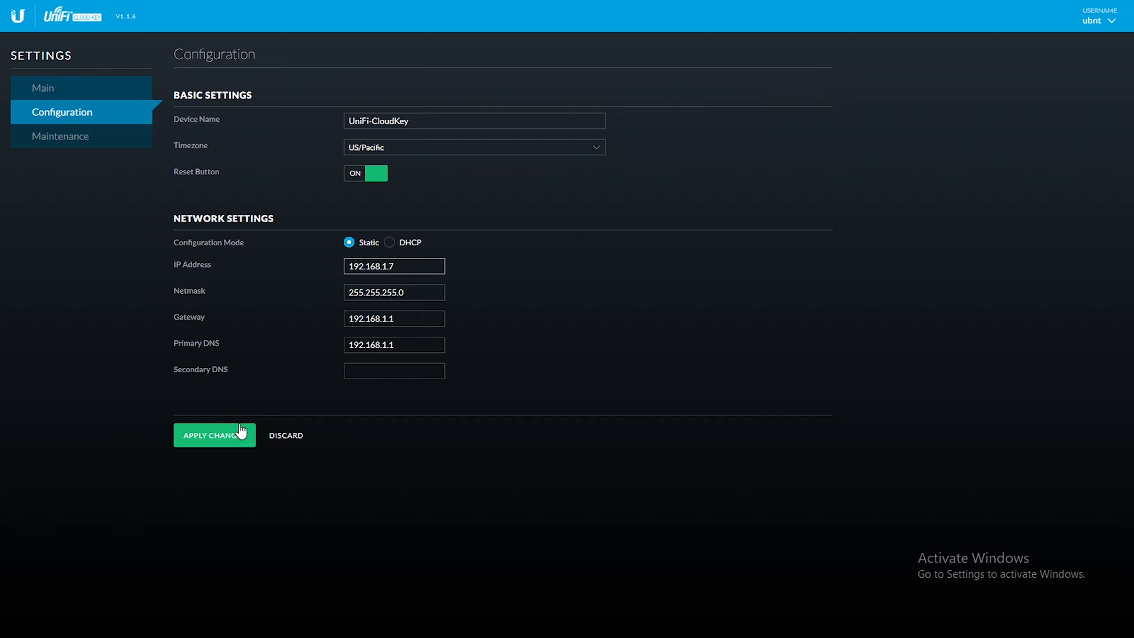
click(214, 436)
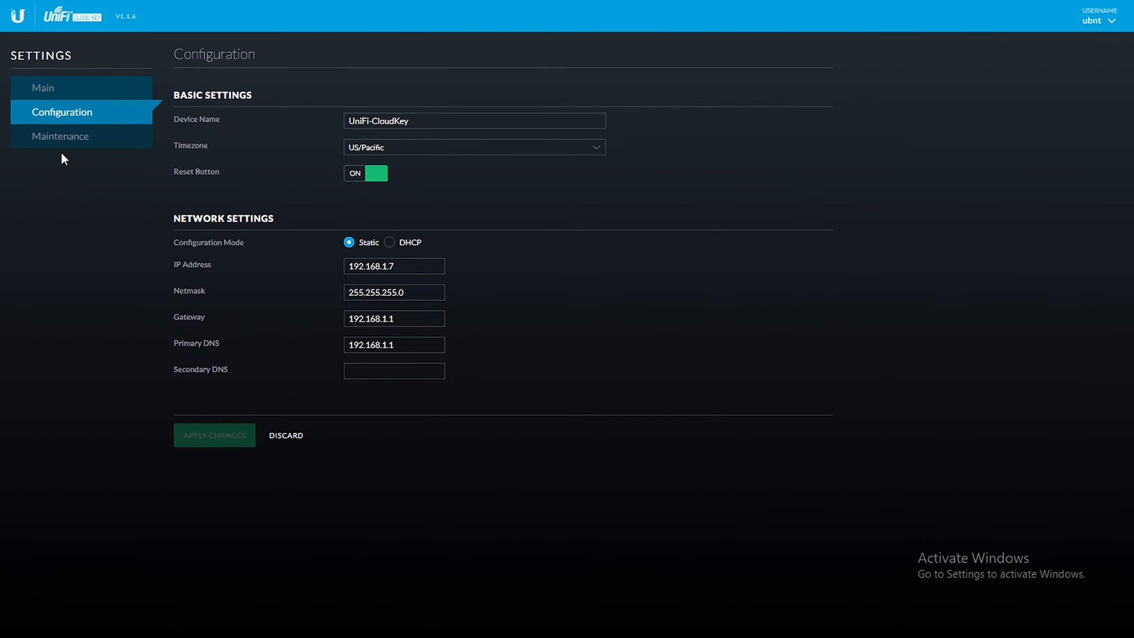
- Check the firmware and the UniFi package for updates, and start the update to UniFi version 5.12.35-12979-1
click(104, 146)
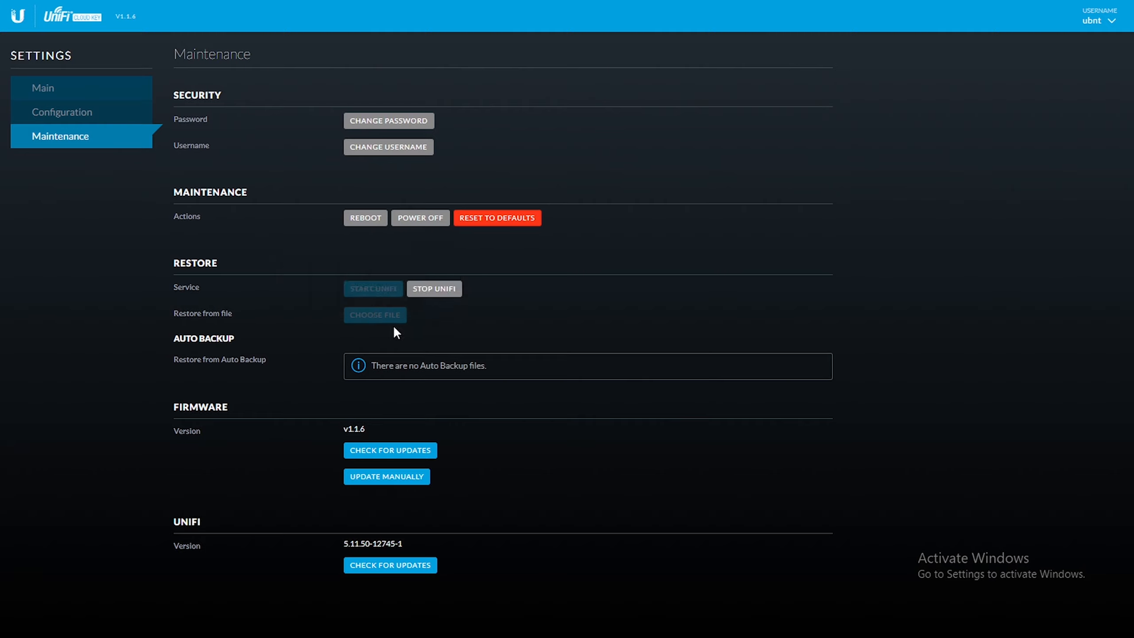
click(393, 449)
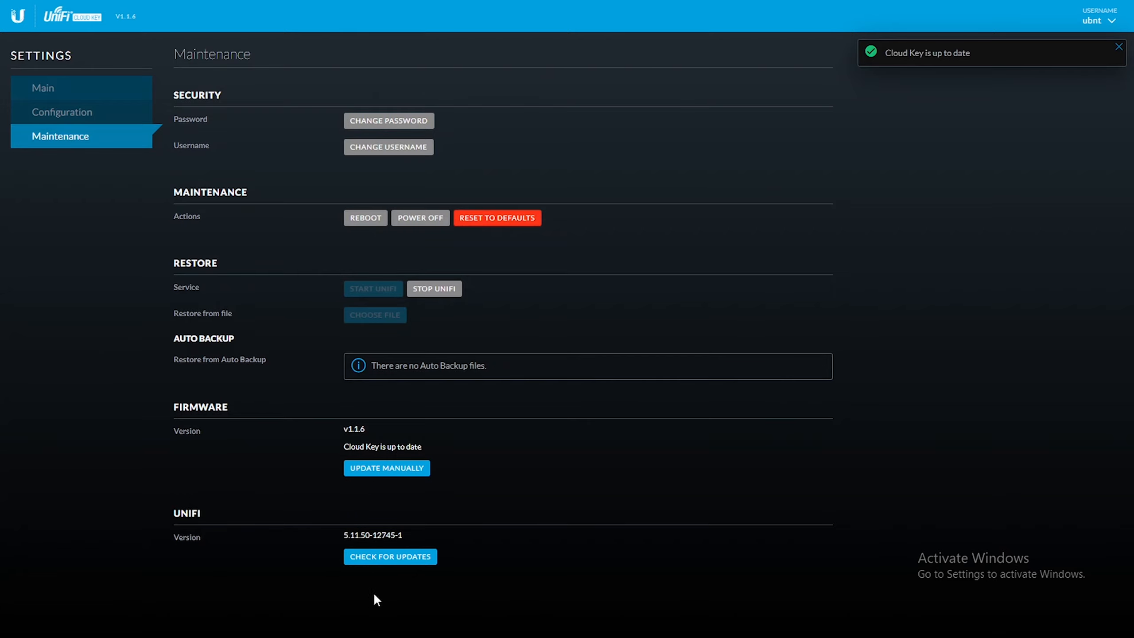
click(399, 558)
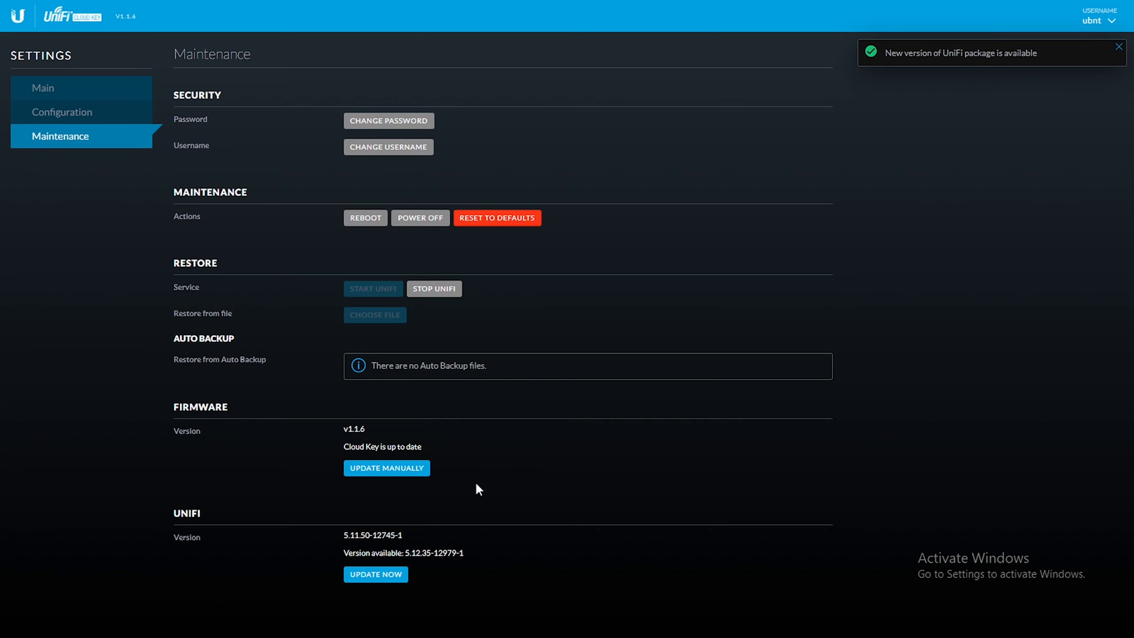
click(390, 575)
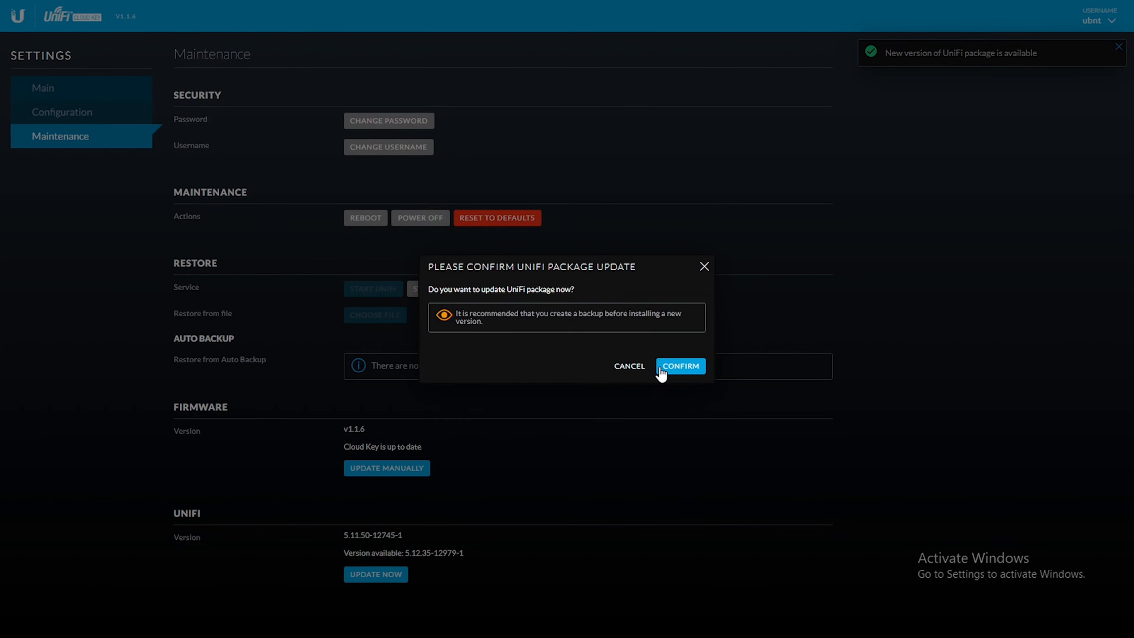
click(686, 366)
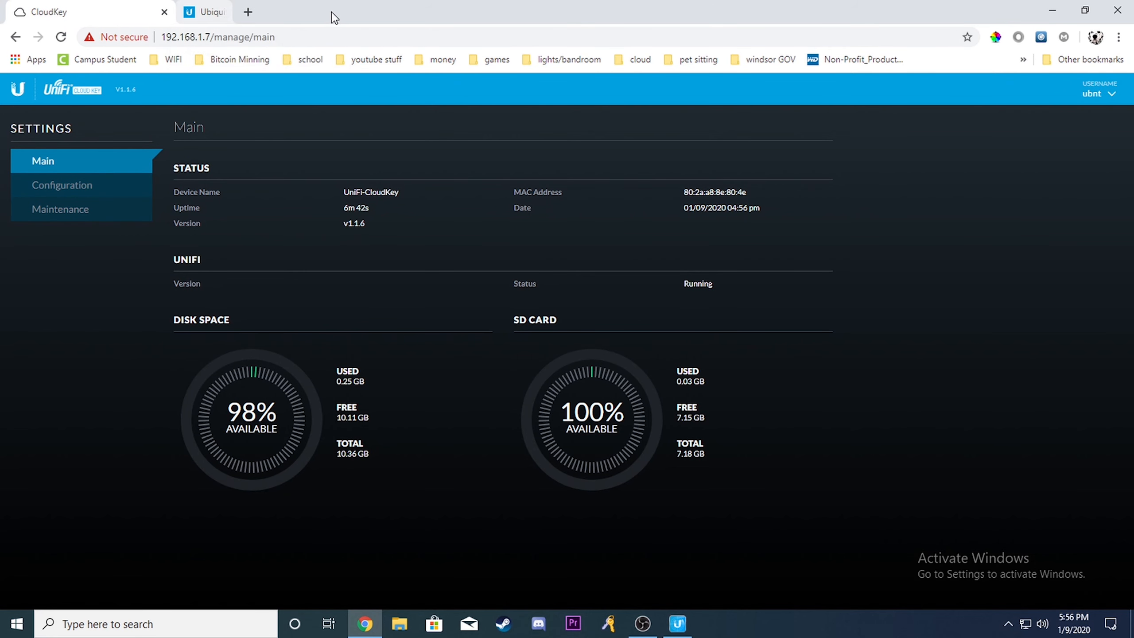
- Close the extra Ubiquiti page and reload the Cloud Key's start page at 192.168.1.7 in full screen
click(335, 13)
drag(292, 40, 213, 36)
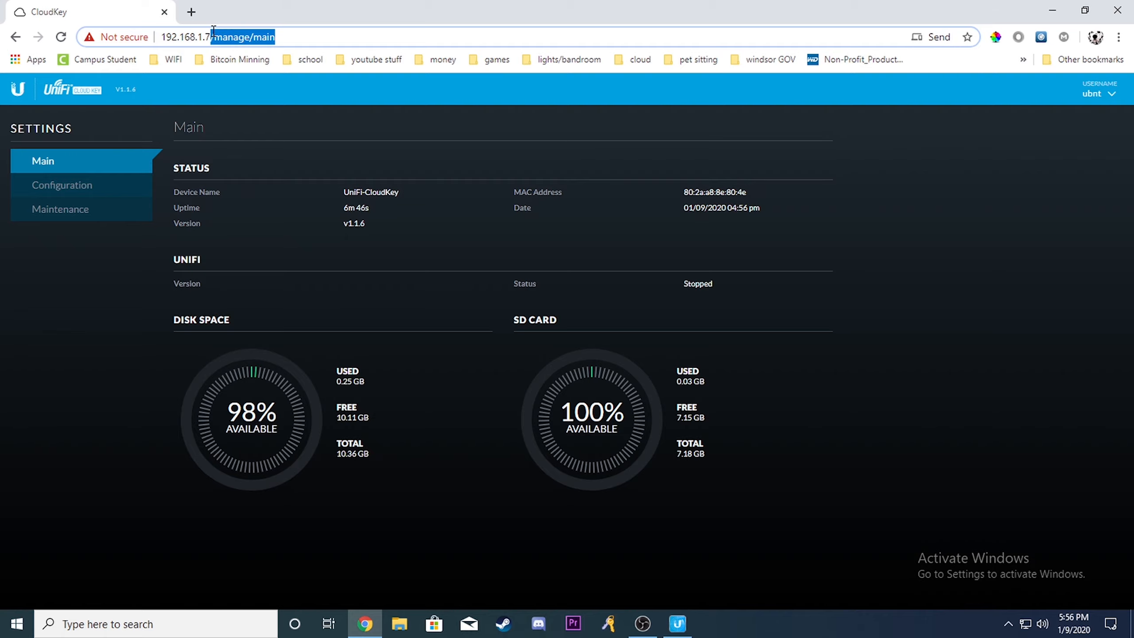
key(BackSpace)
key(Return)
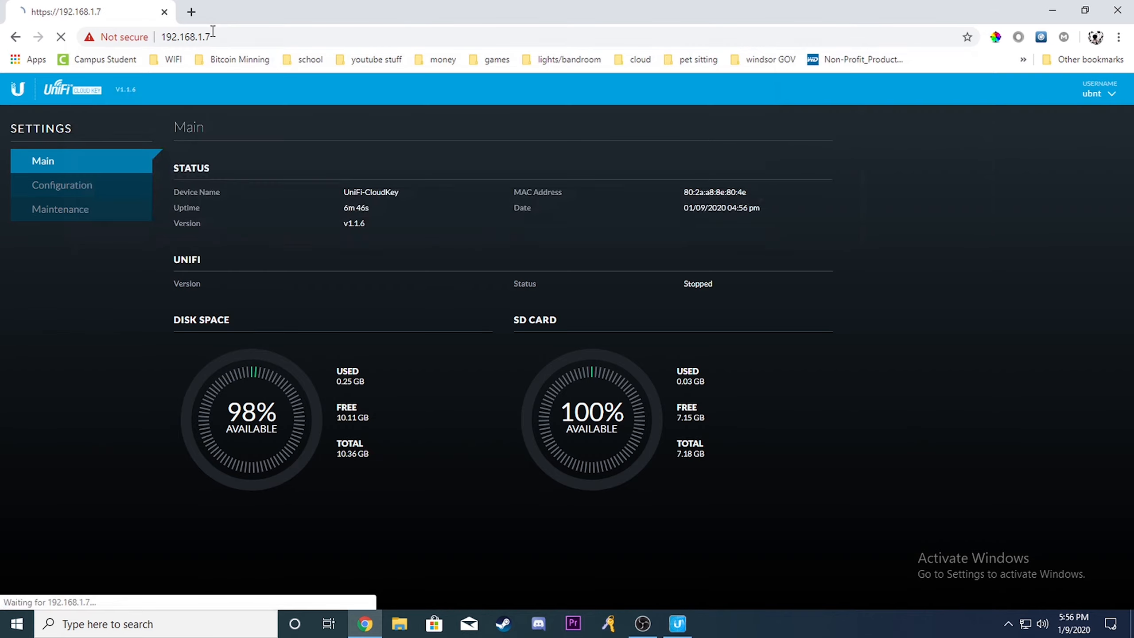
key(F11)
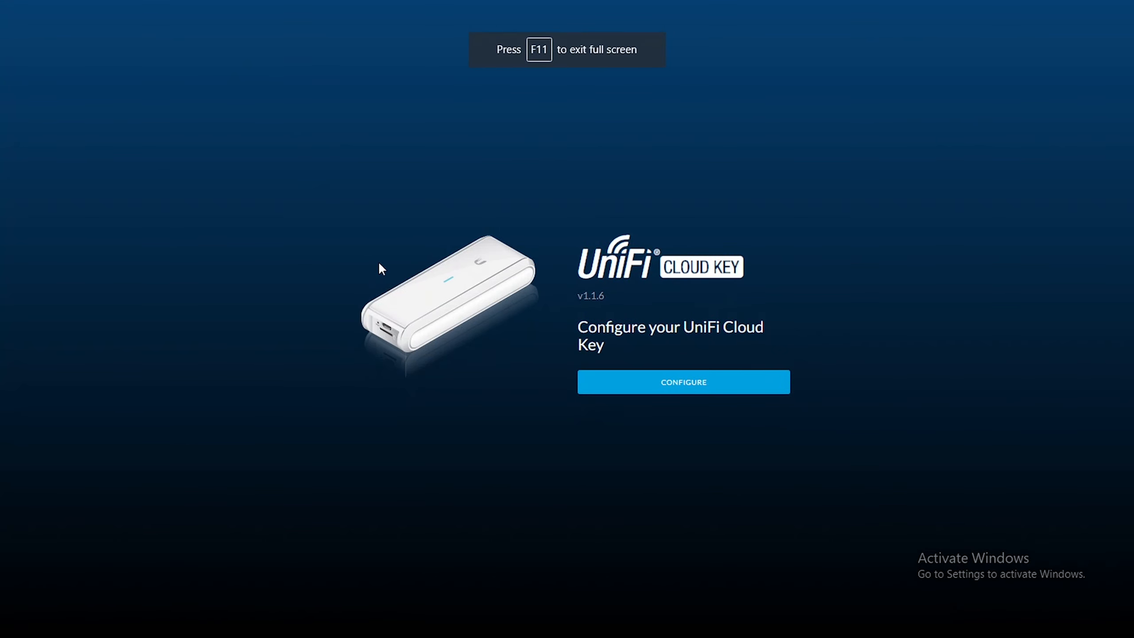
- Log back in to the Cloud Key configuration with the username ubnt and the new account password
click(675, 386)
click(642, 306)
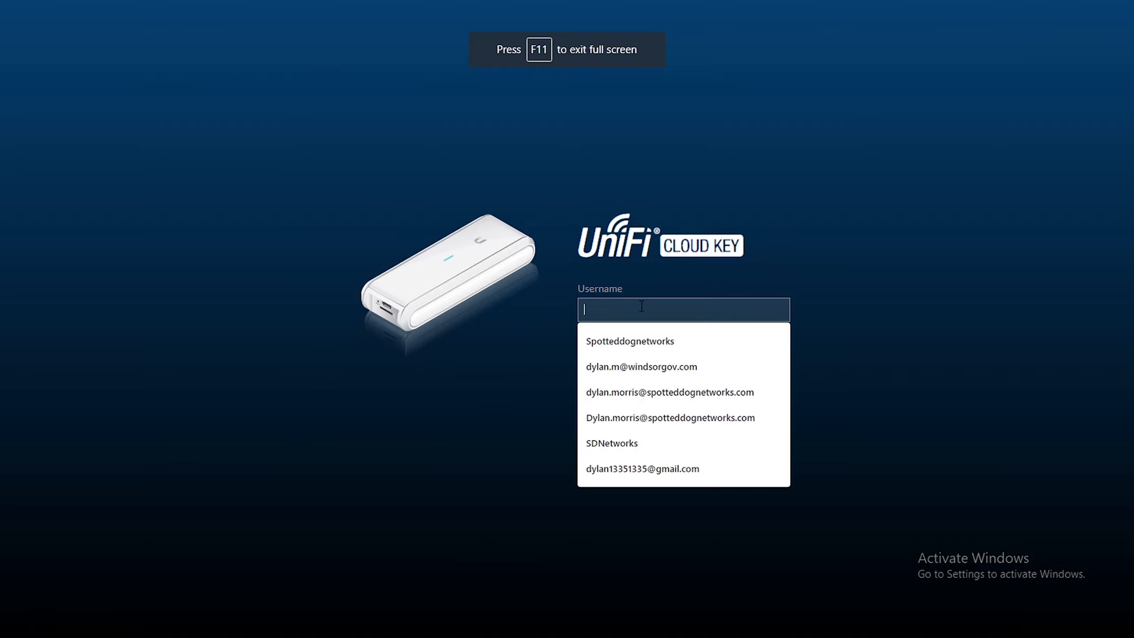
text(ubnt)
key(Tab)
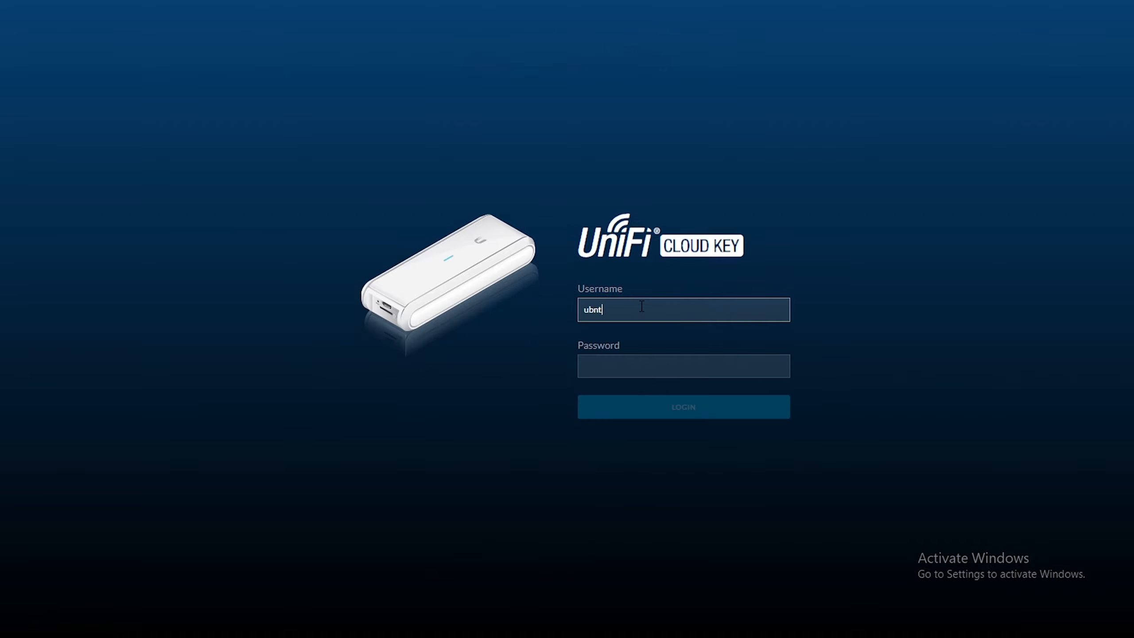
text(•••••••••••)
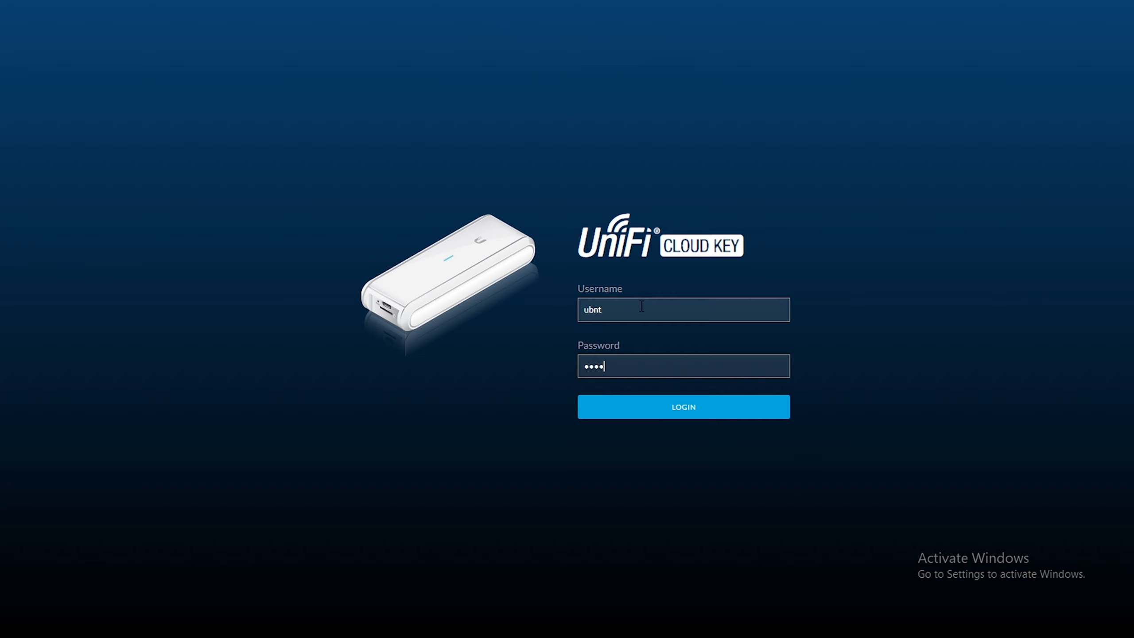
key(Return)
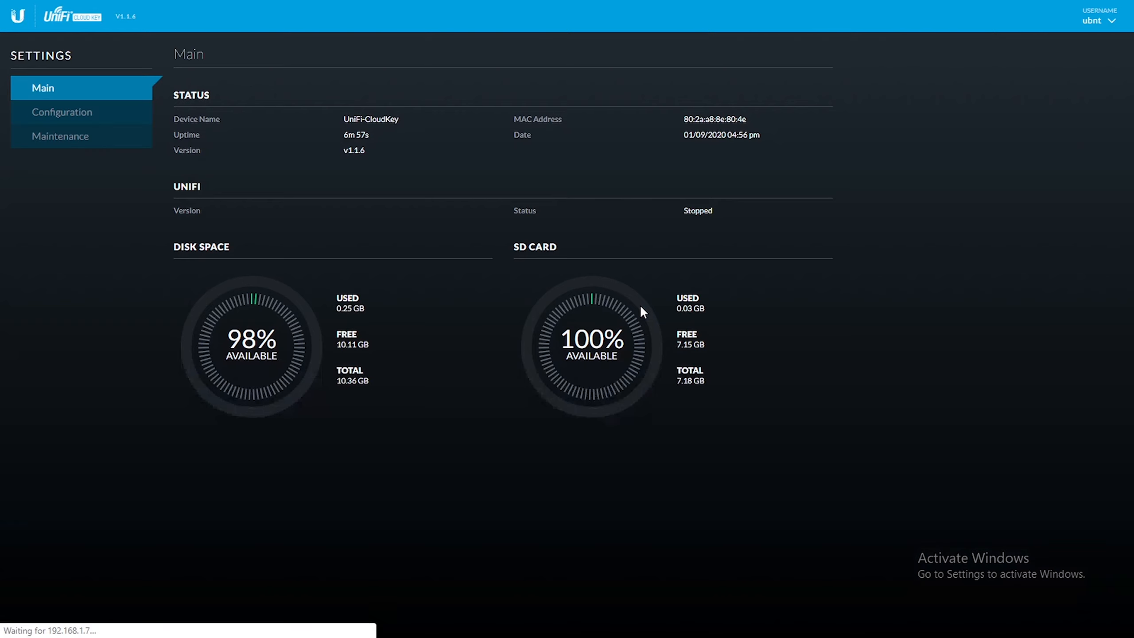
- Install the UniFi package from the maintenance settings, confirm the installation, and check UniFi for updates
click(89, 113)
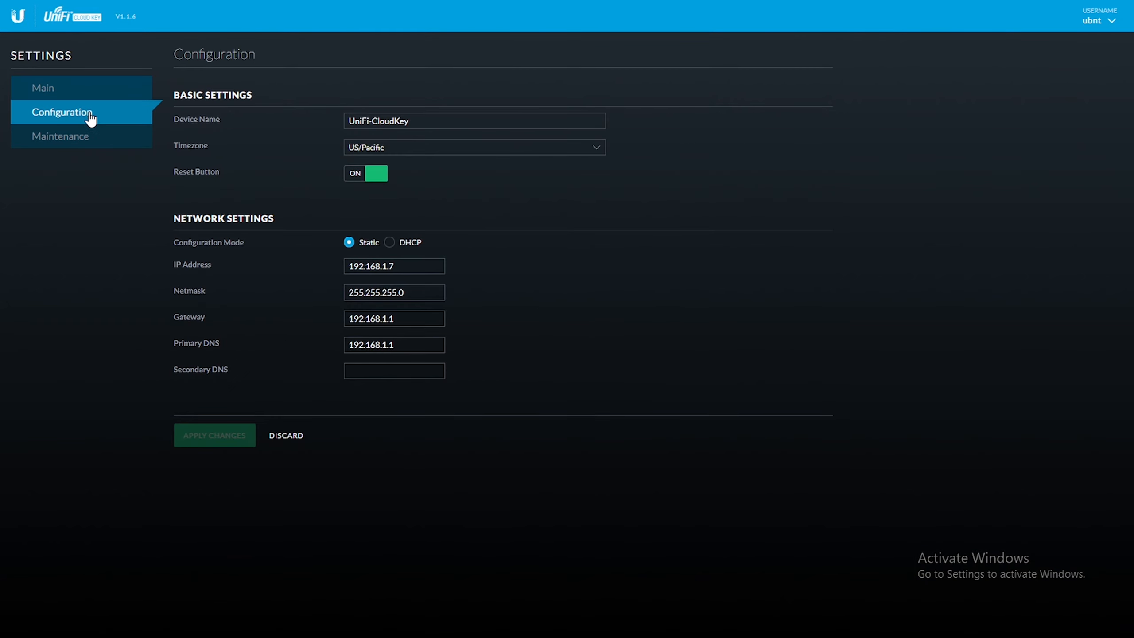
click(88, 139)
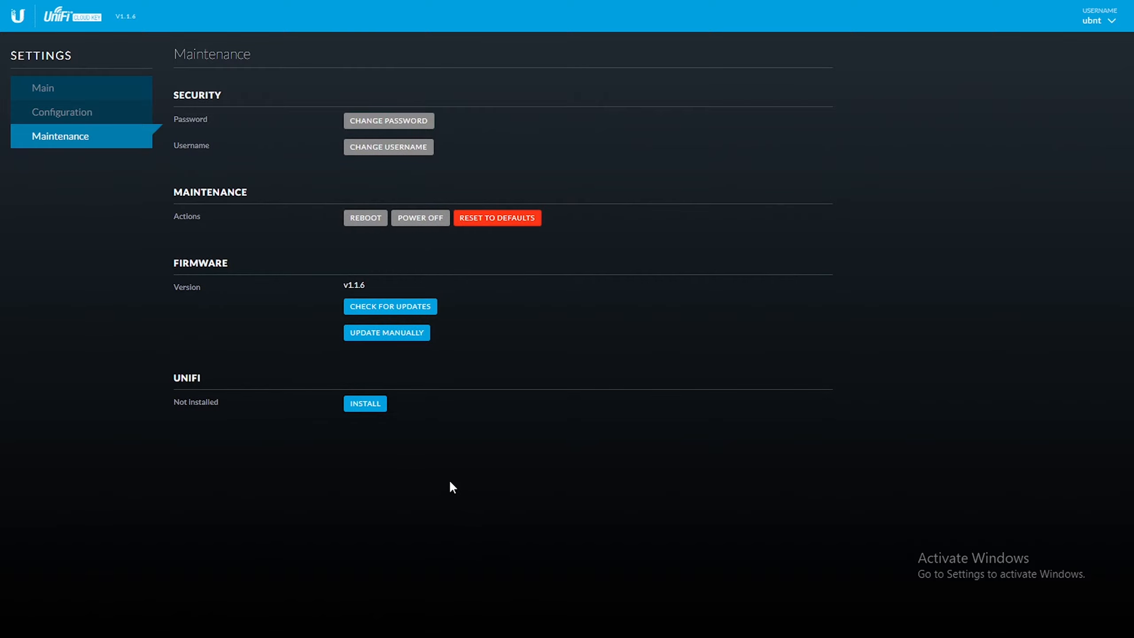
click(368, 406)
click(687, 348)
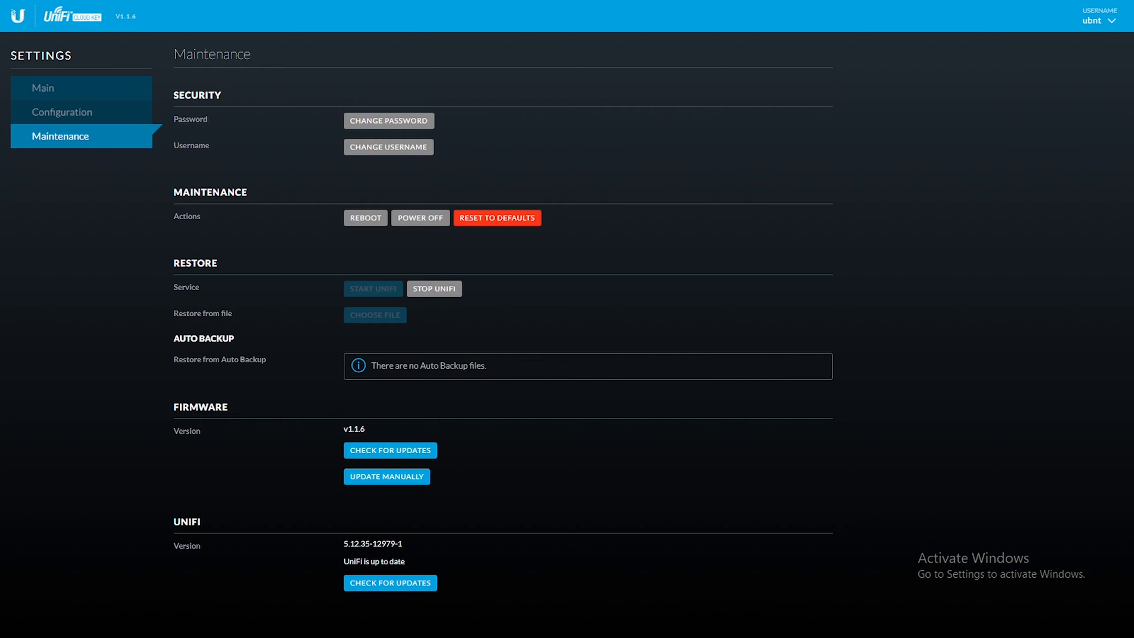
click(364, 581)
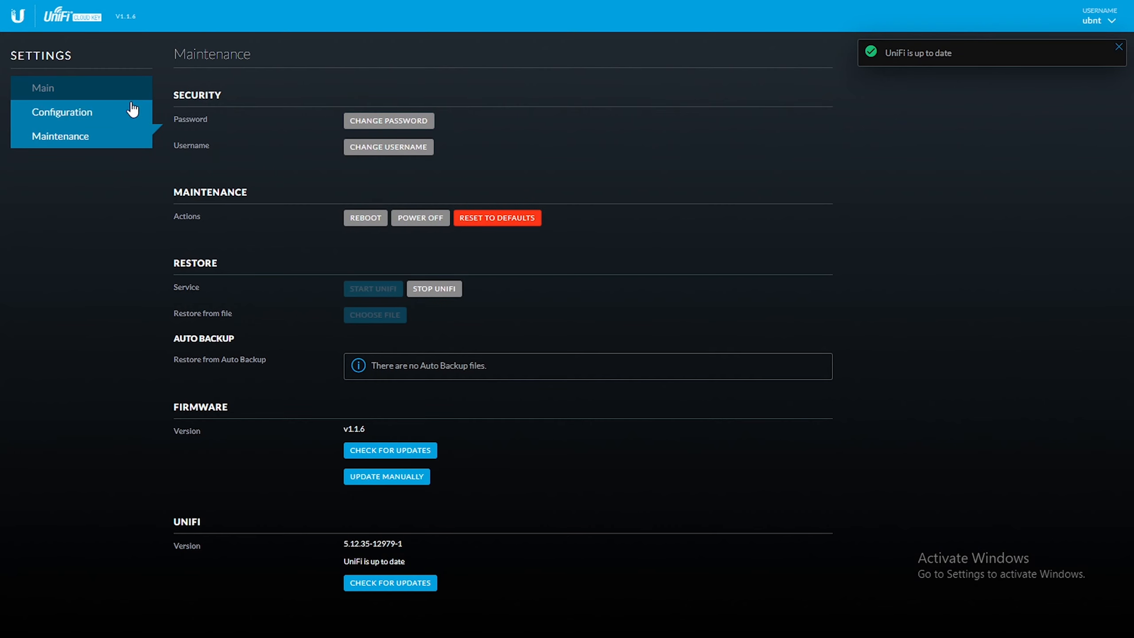
- Return to the Cloud Key's start page at 192.168.1.7 in full screen and open the UniFi Controller for managing devices
click(63, 90)
click(97, 145)
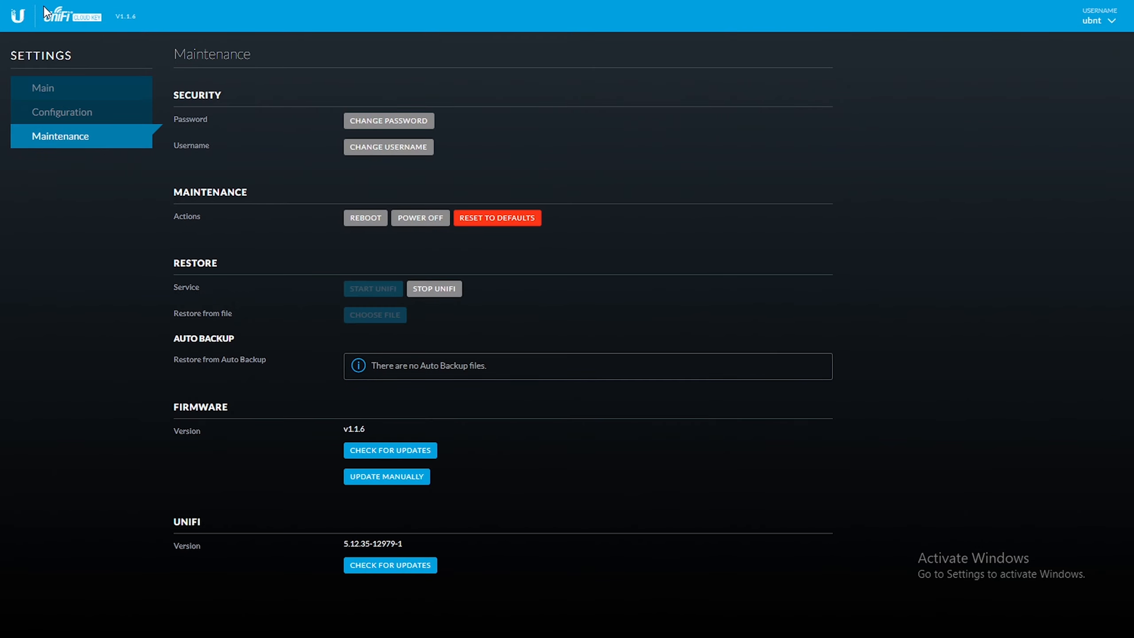
key(F11)
drag(311, 37, 213, 28)
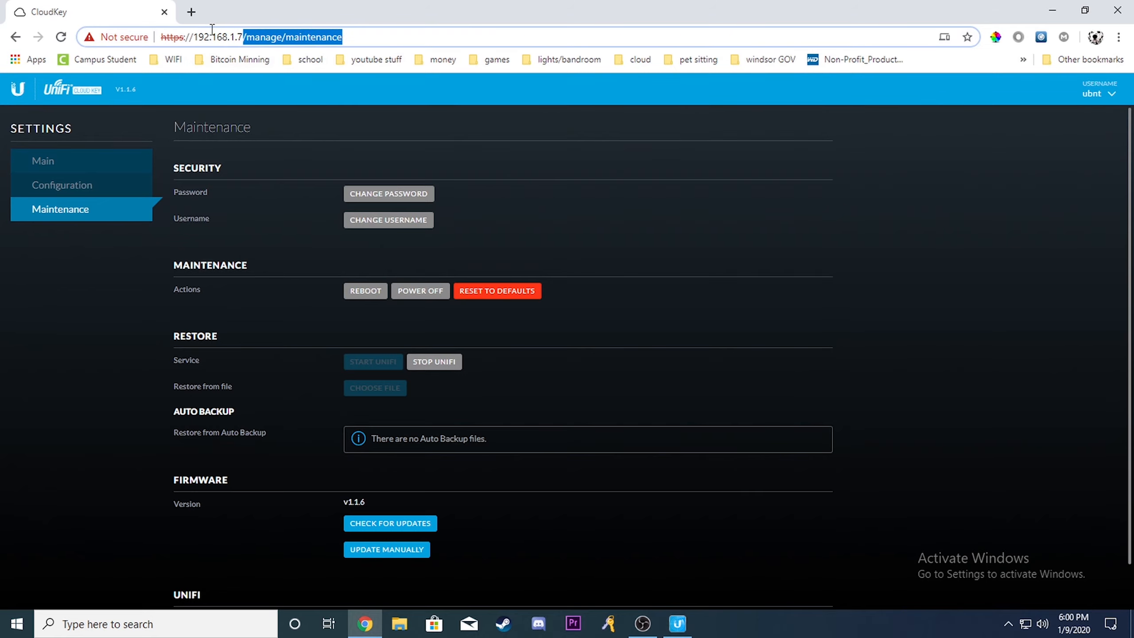
key(BackSpace)
key(Return)
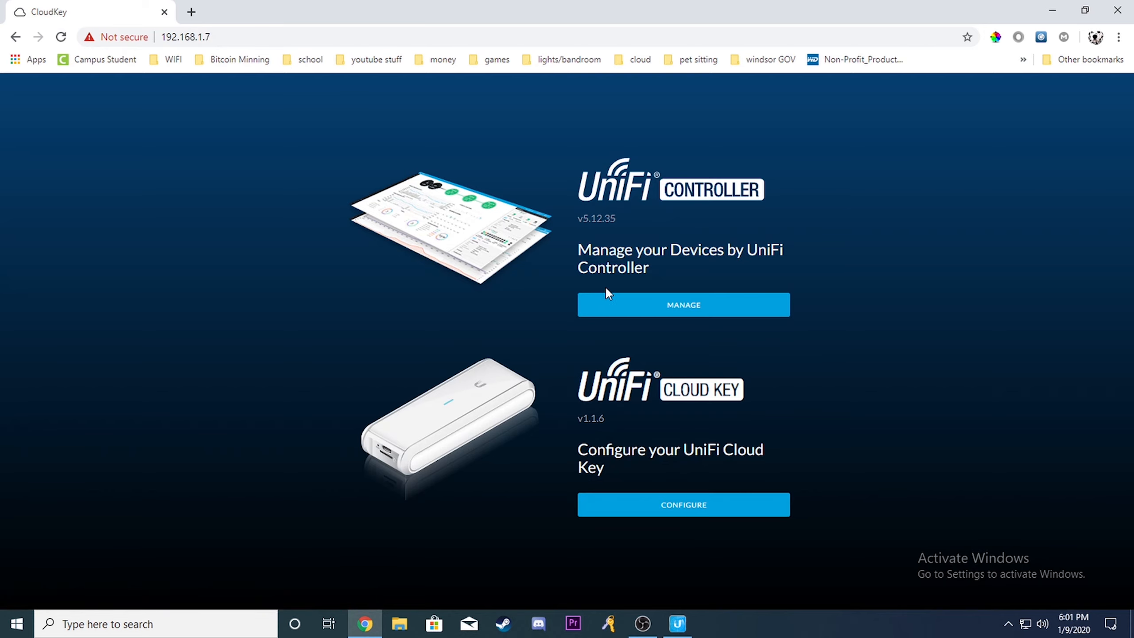
key(F11)
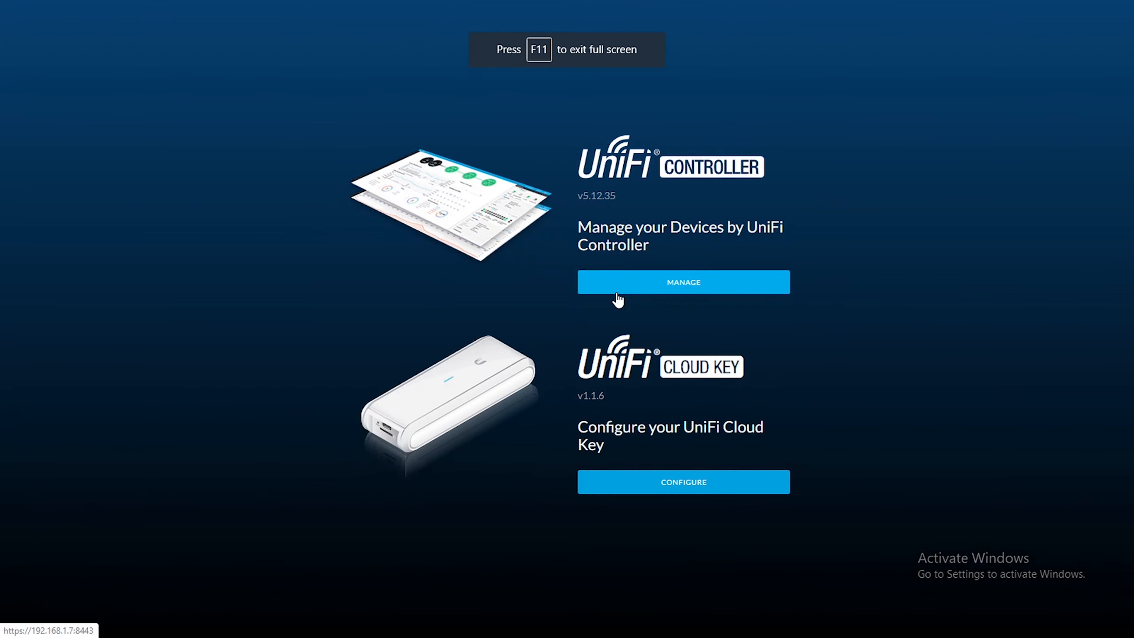
click(625, 283)
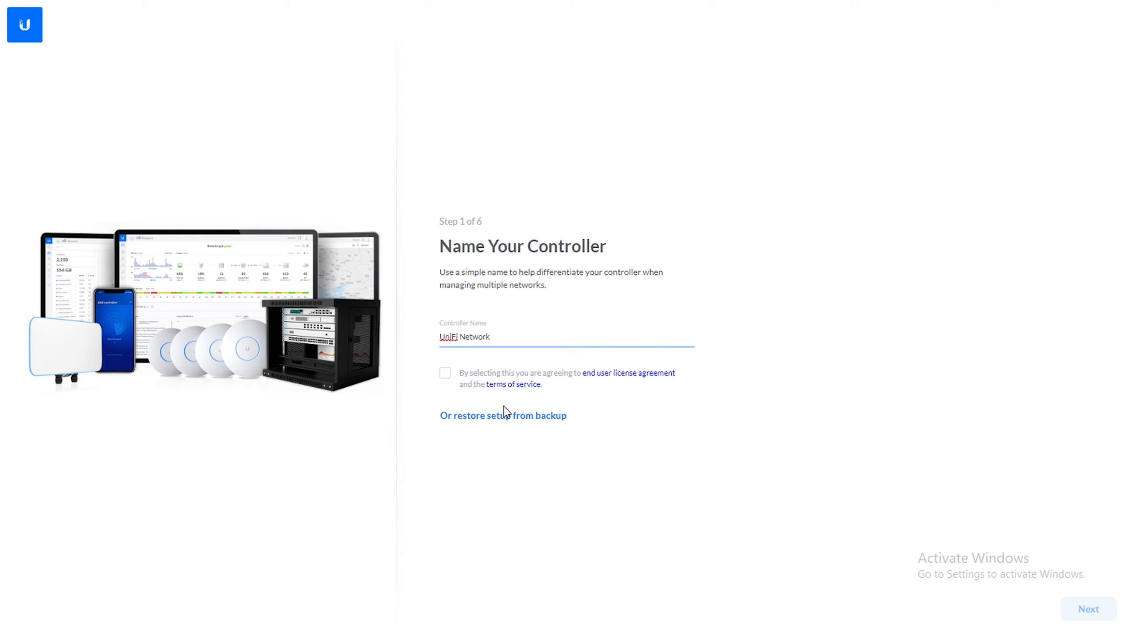
- Name the controller SDN UniFi Network, accept the end user license agreement and terms of service, and continue the setup
text(SDN)
click(650, 428)
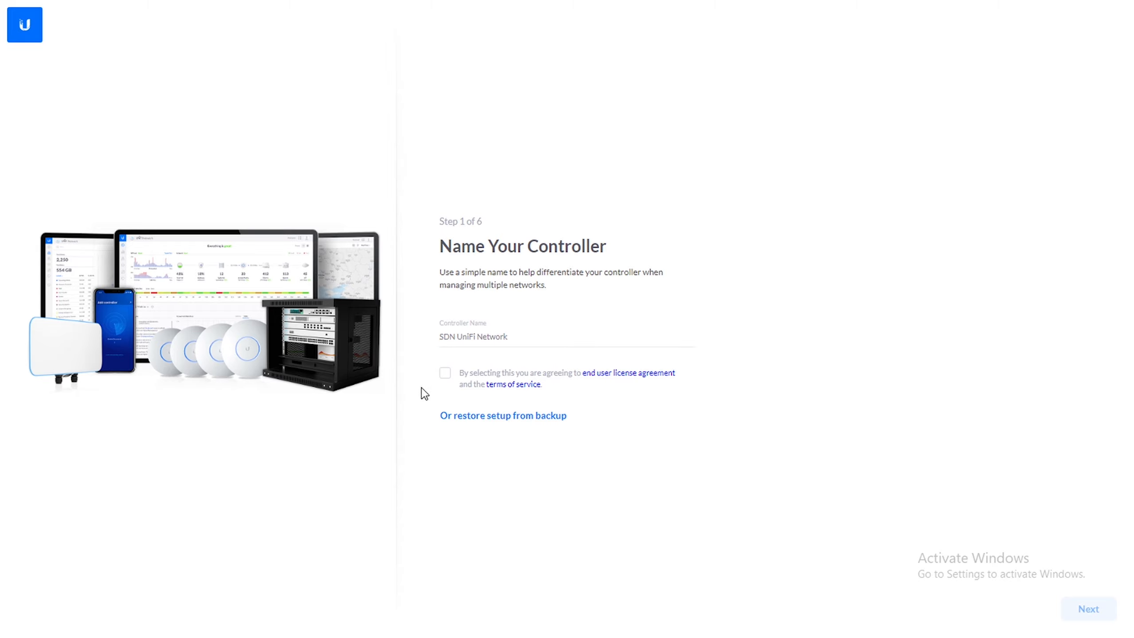
click(444, 373)
click(1088, 609)
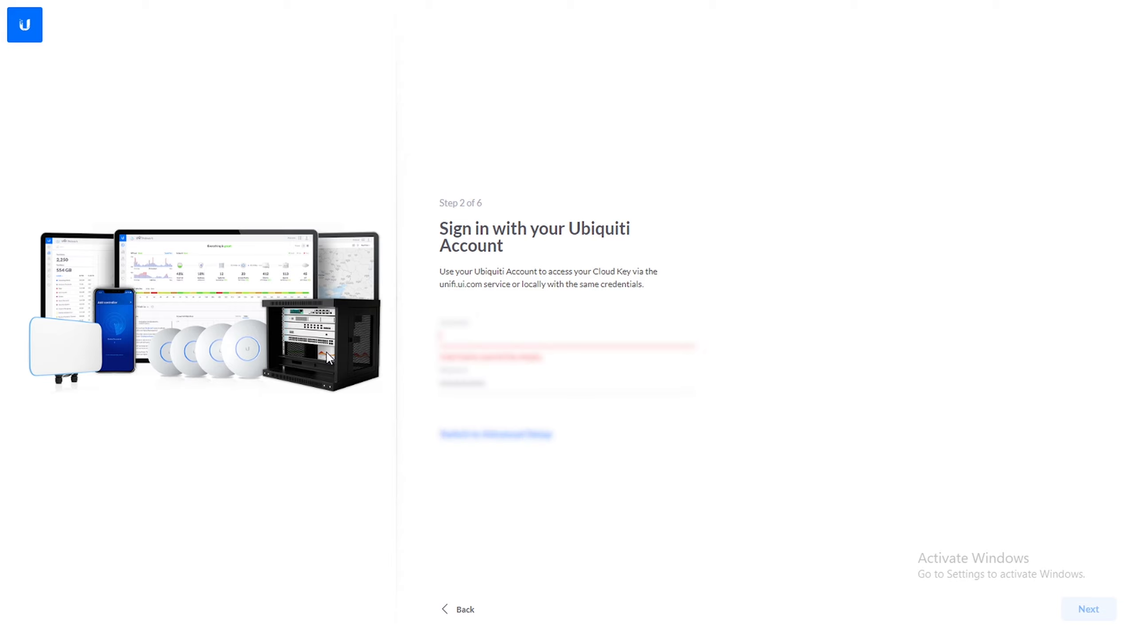
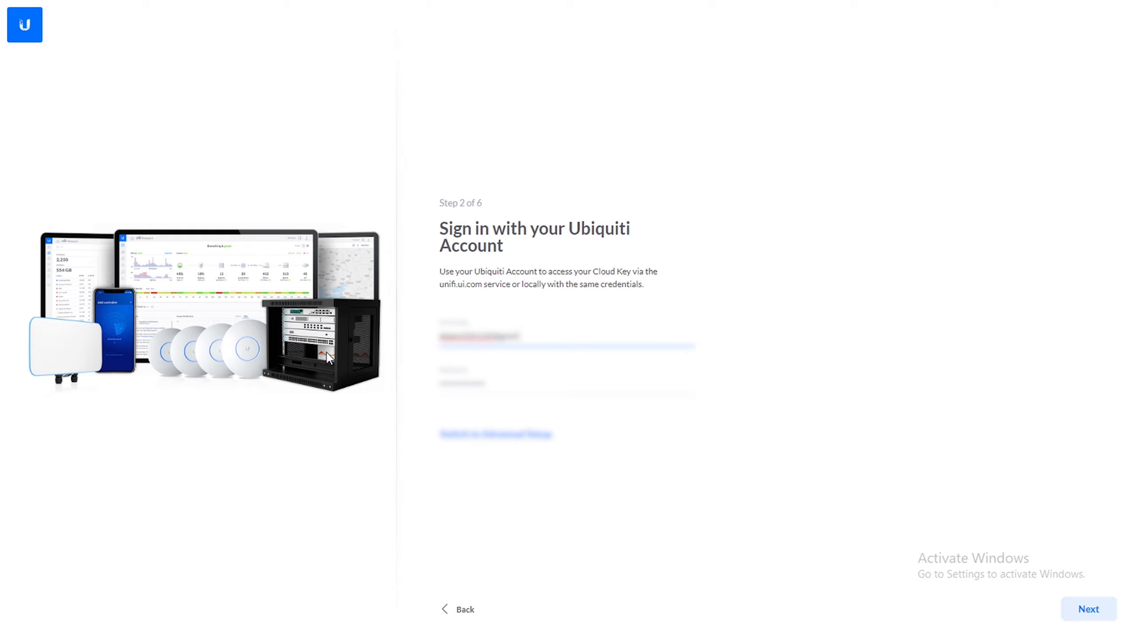
- Sign in with the Ubiquiti account's e-mail and password and continue to the devices setup
click(1088, 608)
click(1087, 608)
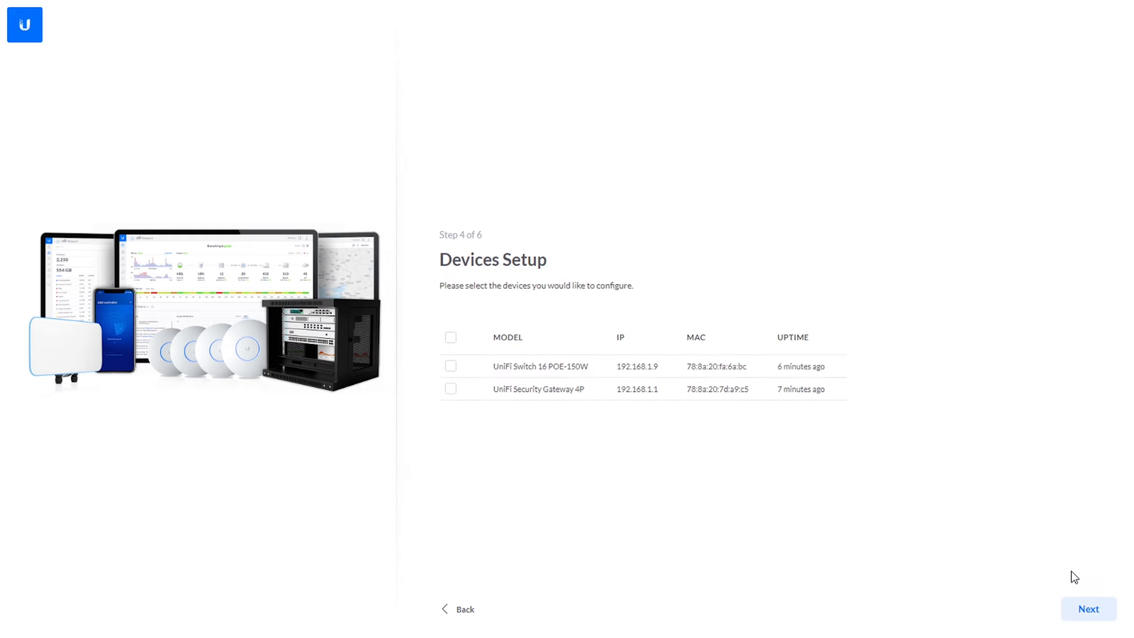
- Select both the UniFi Switch 16 POE-150W and the UniFi Security Gateway 4P for configuration and continue to the WiFi setup
click(450, 366)
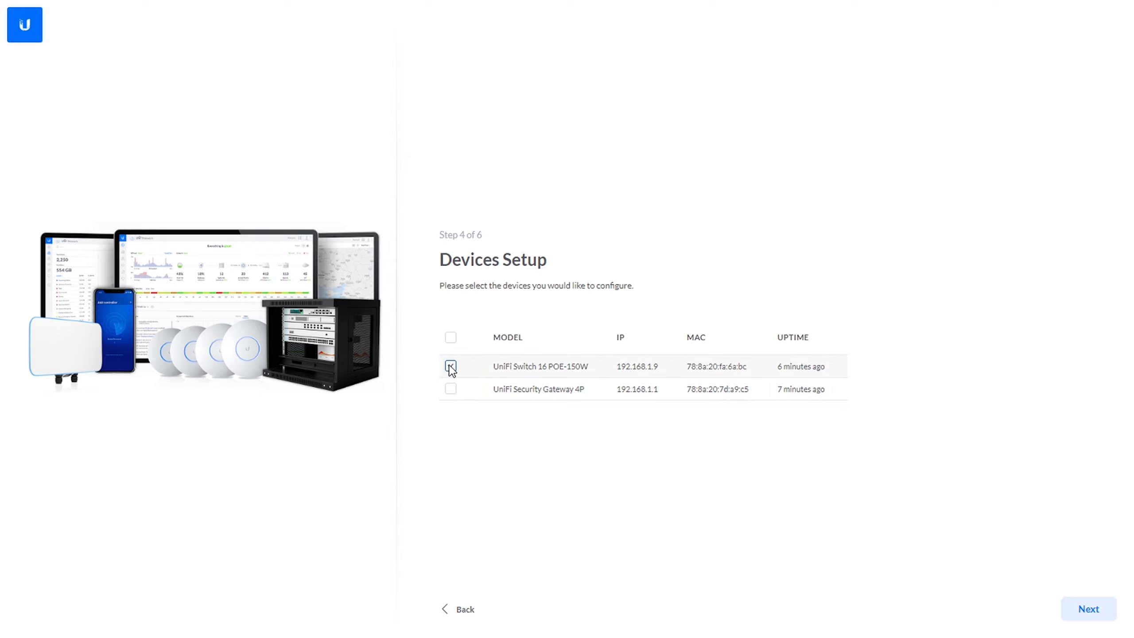
click(451, 338)
mouse_move(607, 372)
mouse_down()
mouse_move(658, 367)
mouse_move(608, 394)
mouse_up()
click(680, 494)
click(1067, 621)
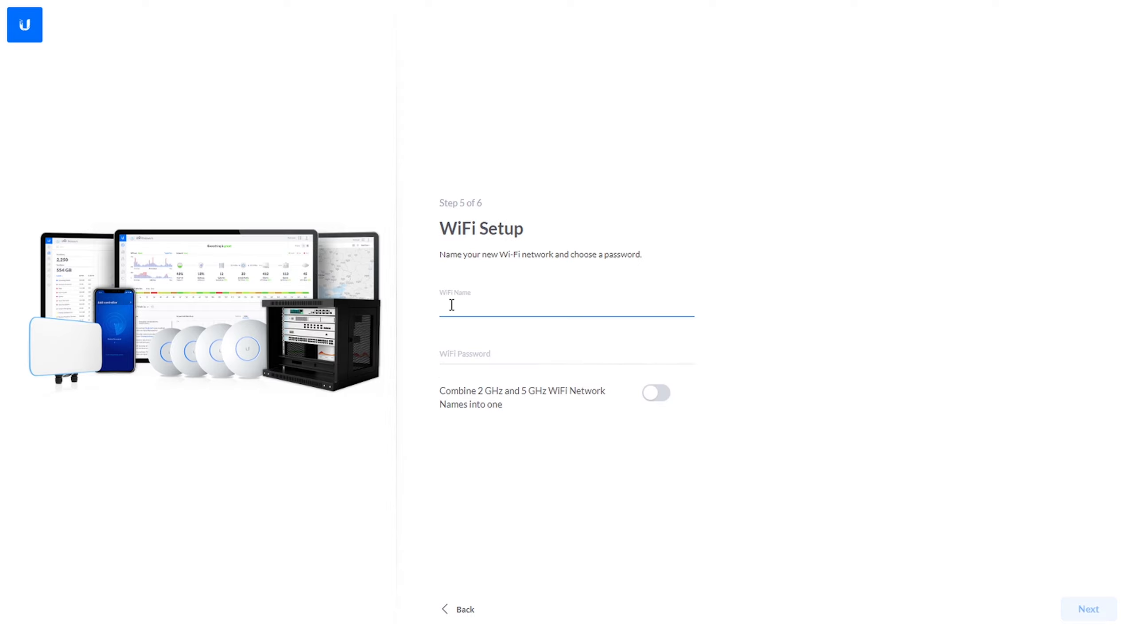
- Name the new WiFi network SpottedDogNetworks and enter its WiFi password
text(SpottedDogNetworks)
click(478, 346)
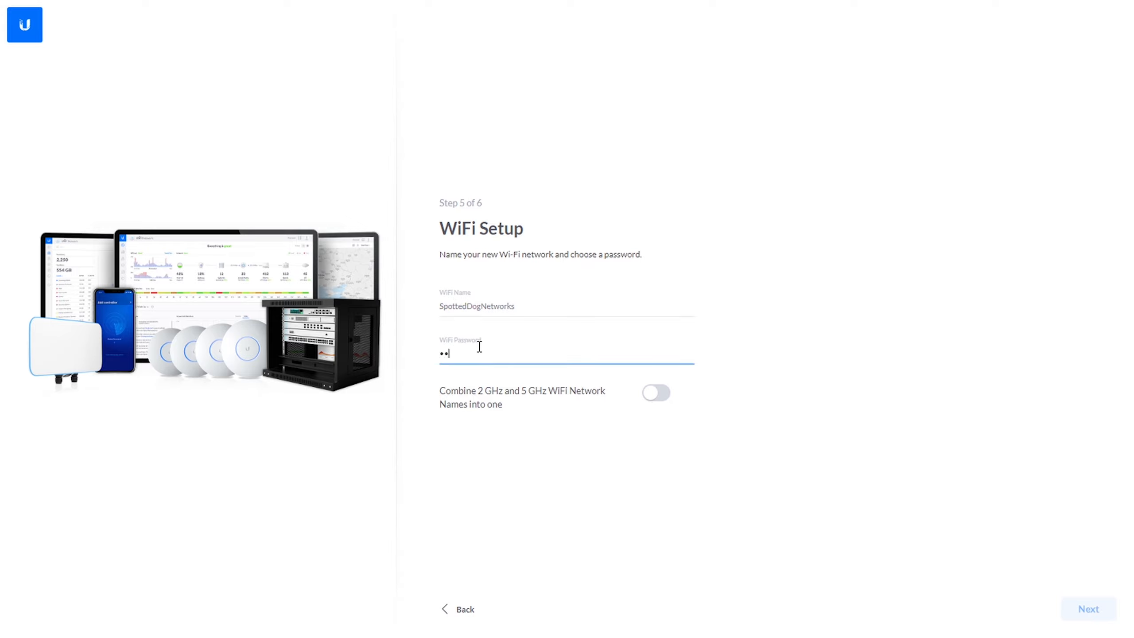
text(••••••••••)
- Switch the option to combine the 2 GHz and 5 GHz WiFi network names into one on and back off
click(654, 399)
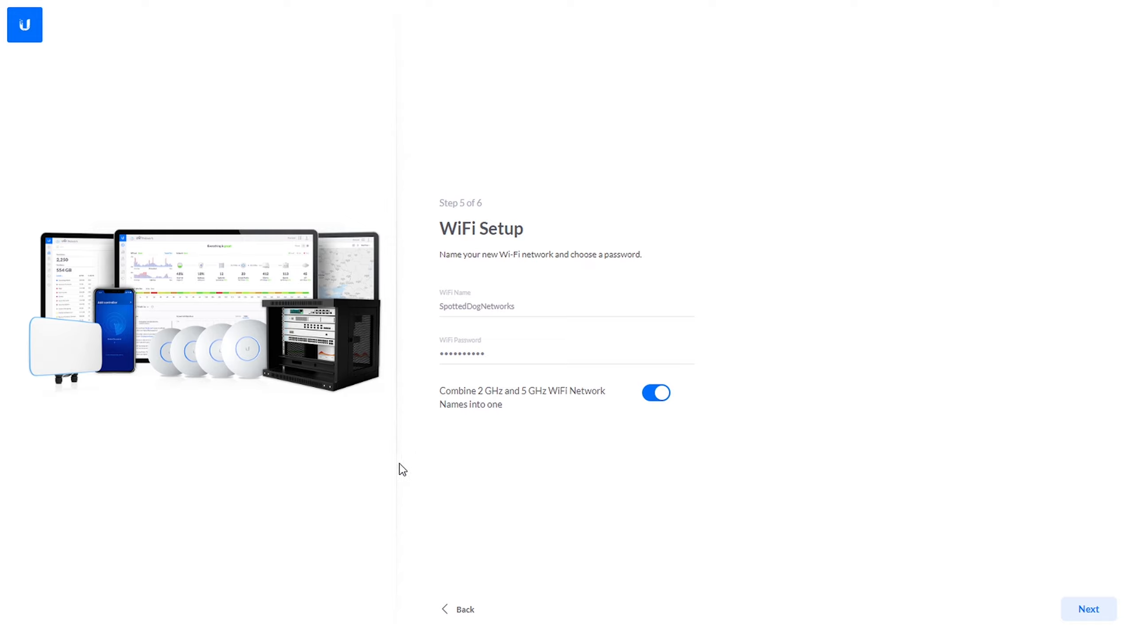
drag(502, 404, 501, 394)
click(418, 386)
click(445, 393)
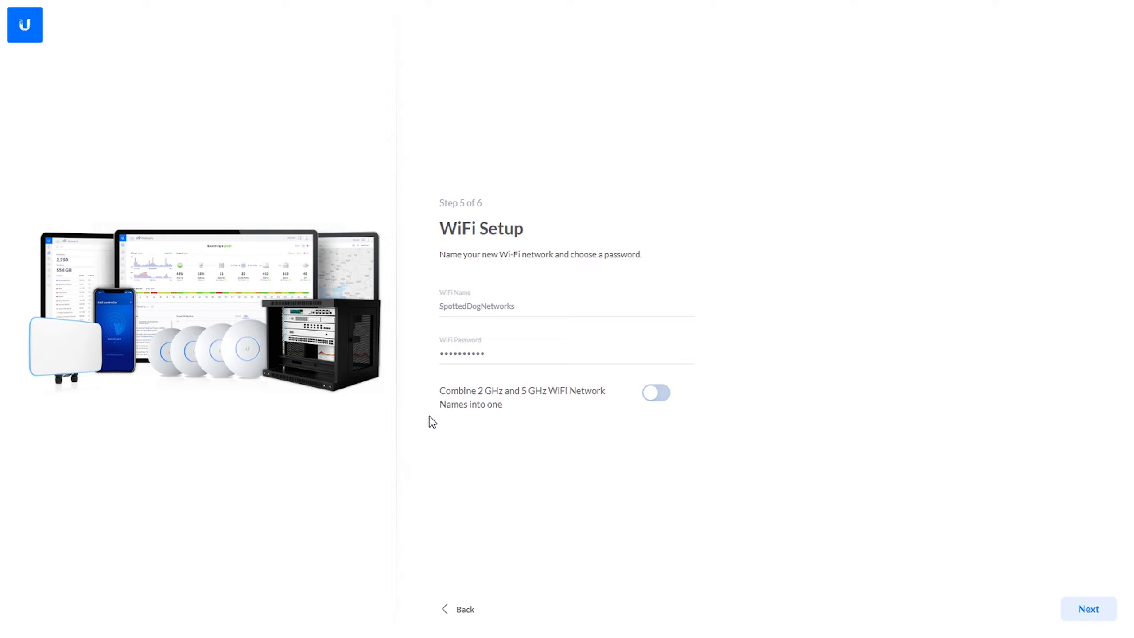
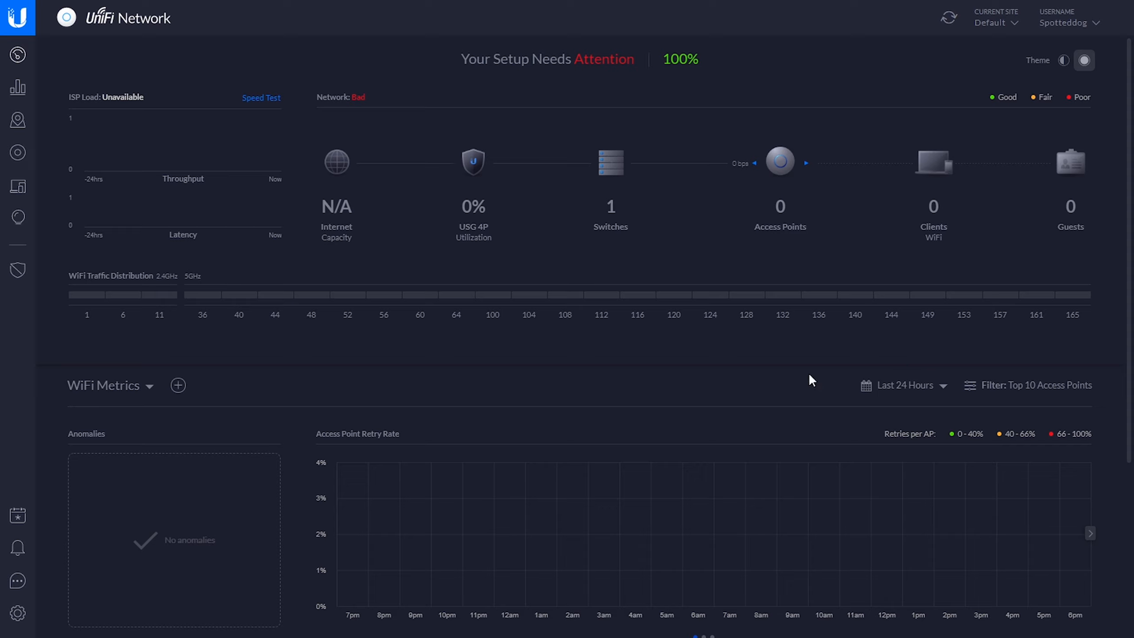
- Review the network's health on the dashboard and the list of devices
mouse_move(559, 58)
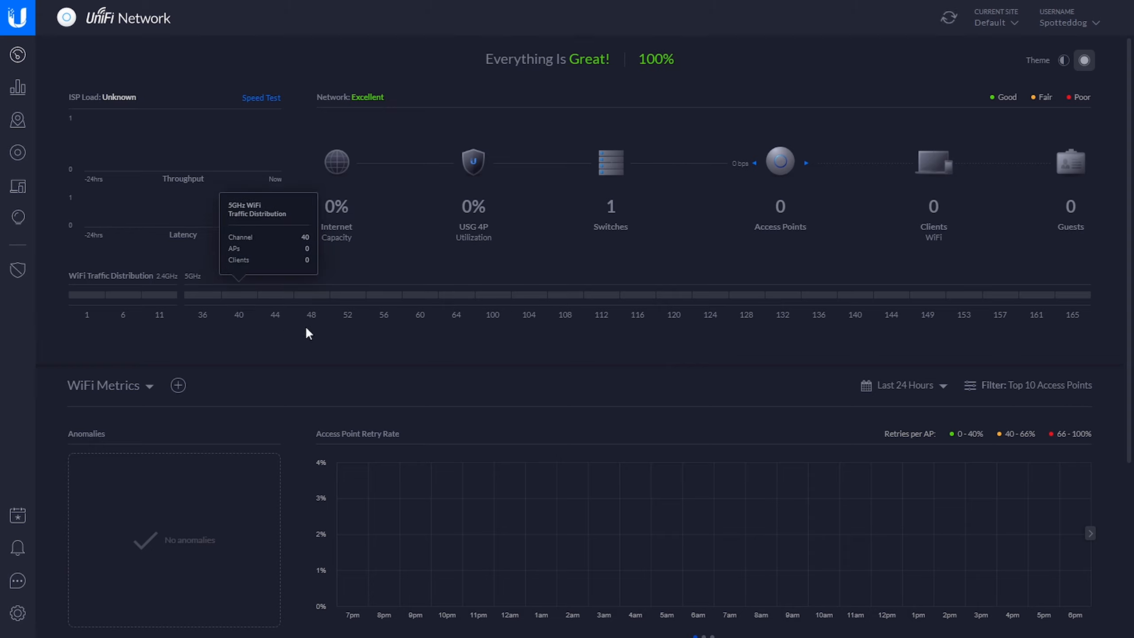
click(16, 154)
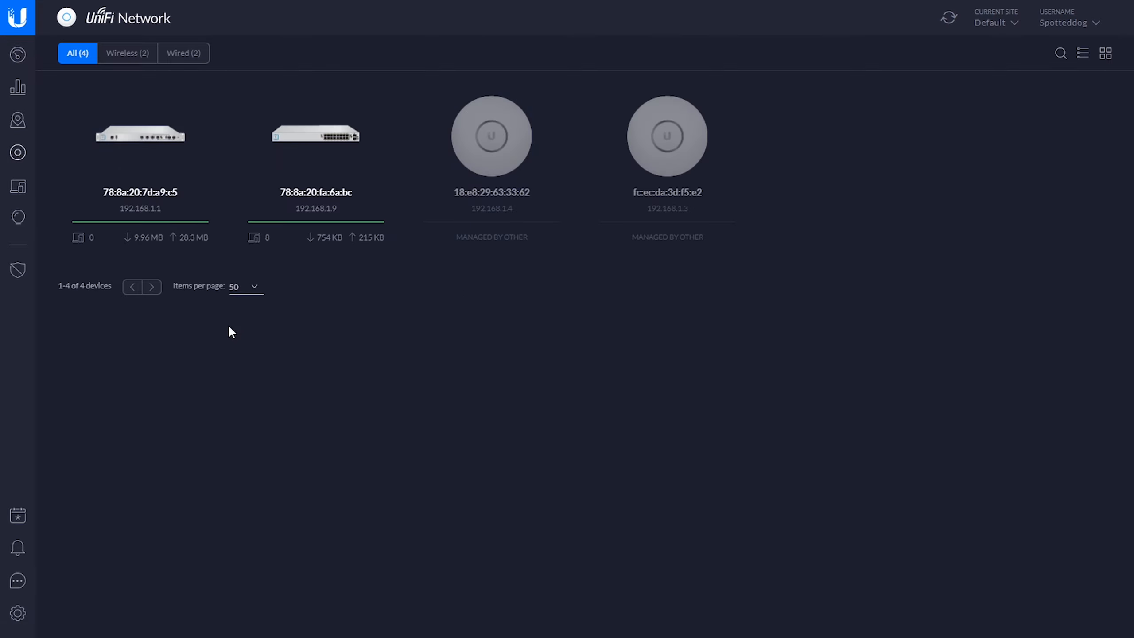
click(22, 64)
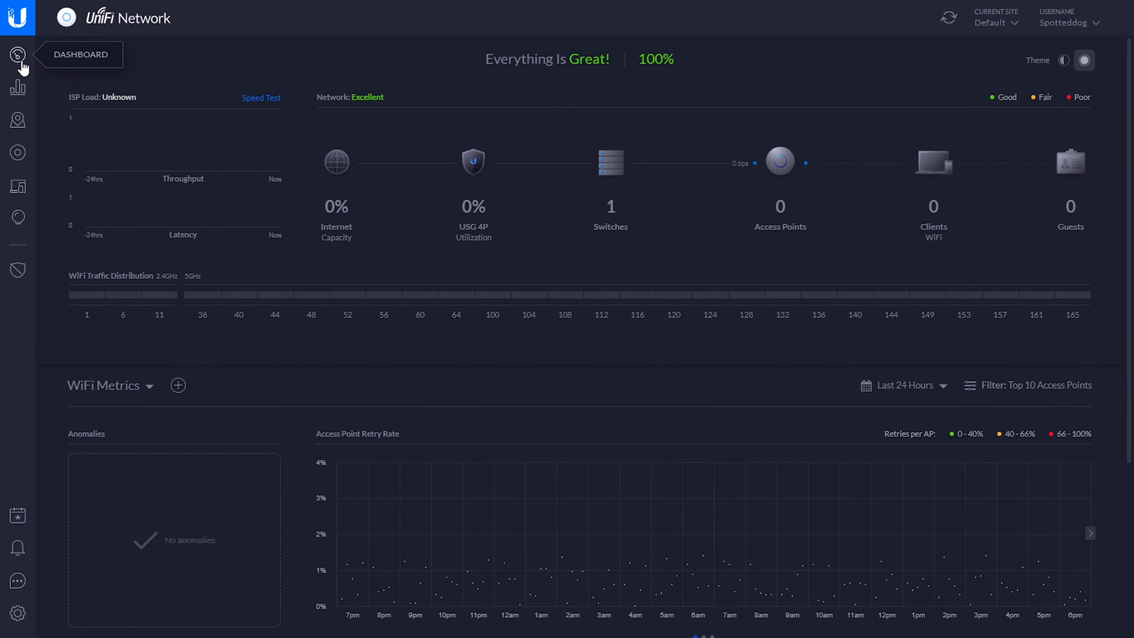
click(16, 157)
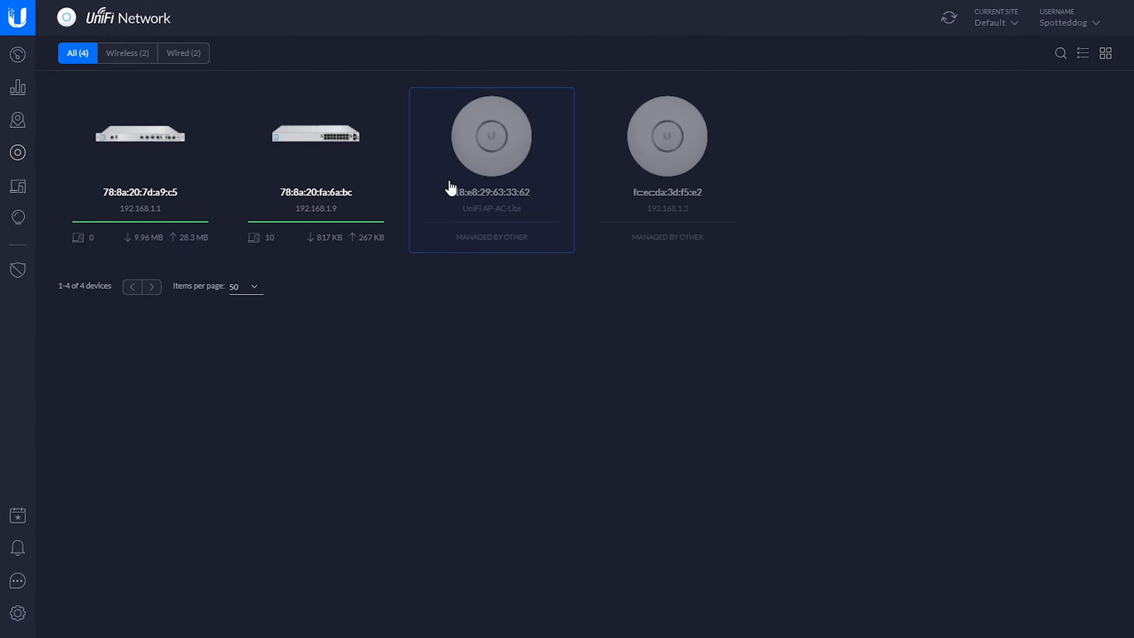
- Open the advanced adoption form of the UniFi AP-AC-Lite at 192.168.1.4 and enter the username Spotteddognetworks
click(474, 183)
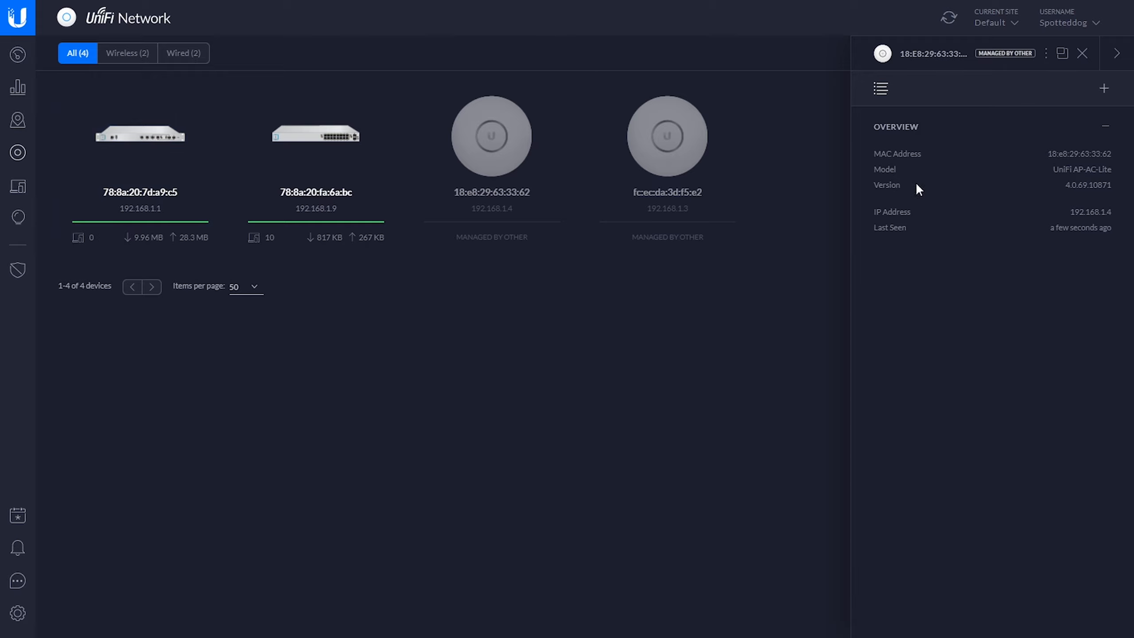
click(1104, 91)
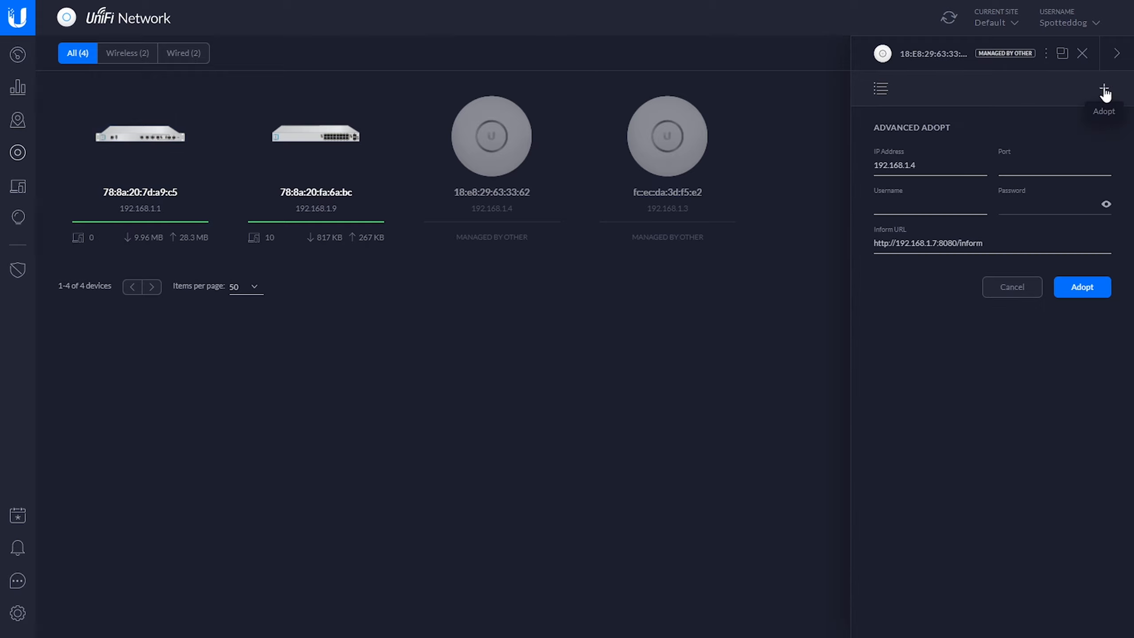
click(909, 210)
text(SpottedDngnetwore)
key(BackSpace)
key(BackSpace)
text(rks)
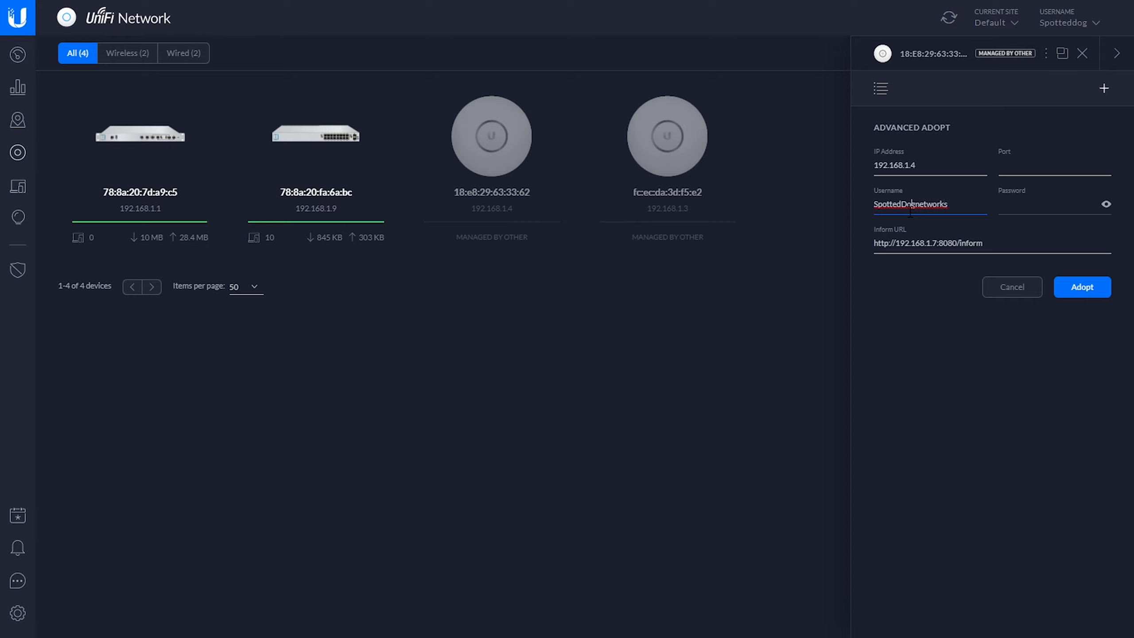
key(BackSpace)
text(d)
- Enter the device password and adopt the access point with the given inform URL
click(1025, 206)
text(•••••••••••)
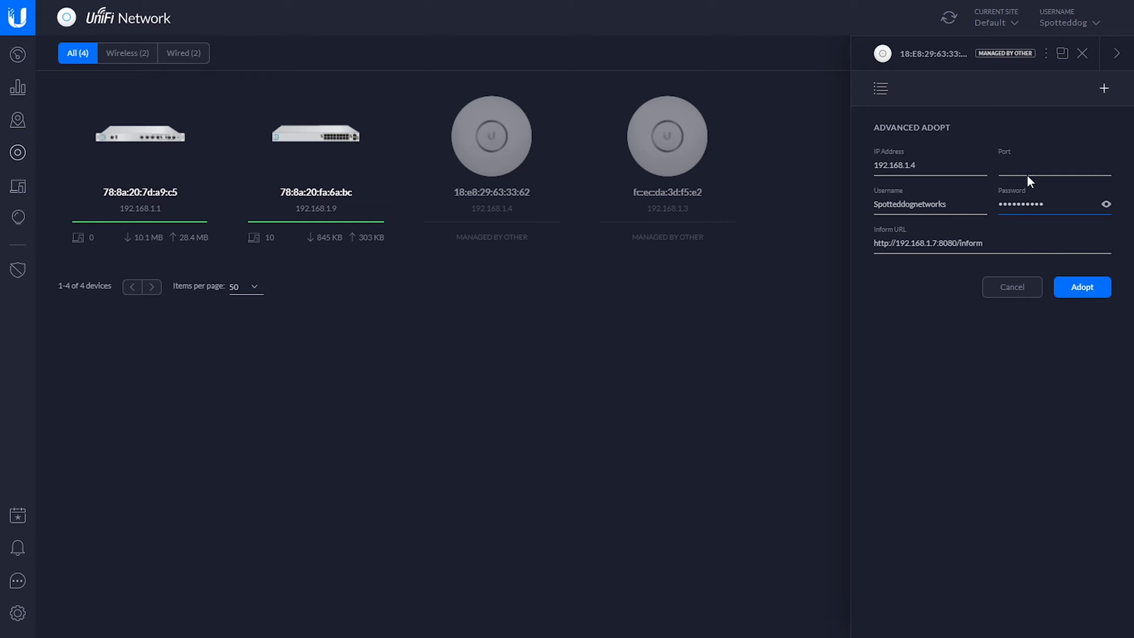
click(1085, 289)
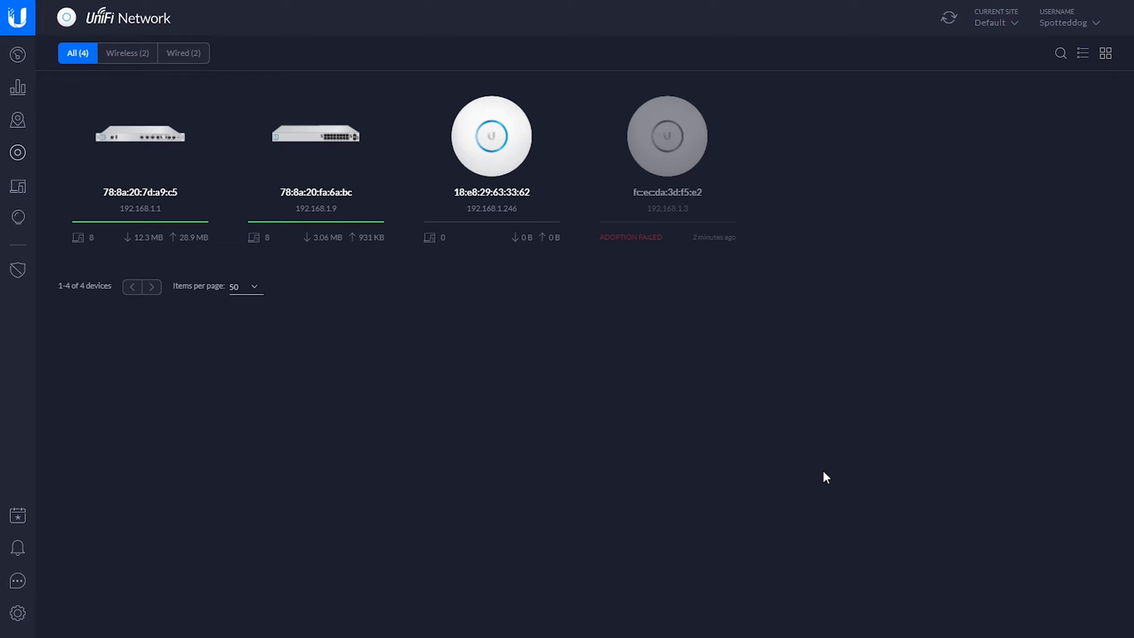
- Set the adopted access point's alias to Server Room AP, save it and close the device's properties
click(491, 215)
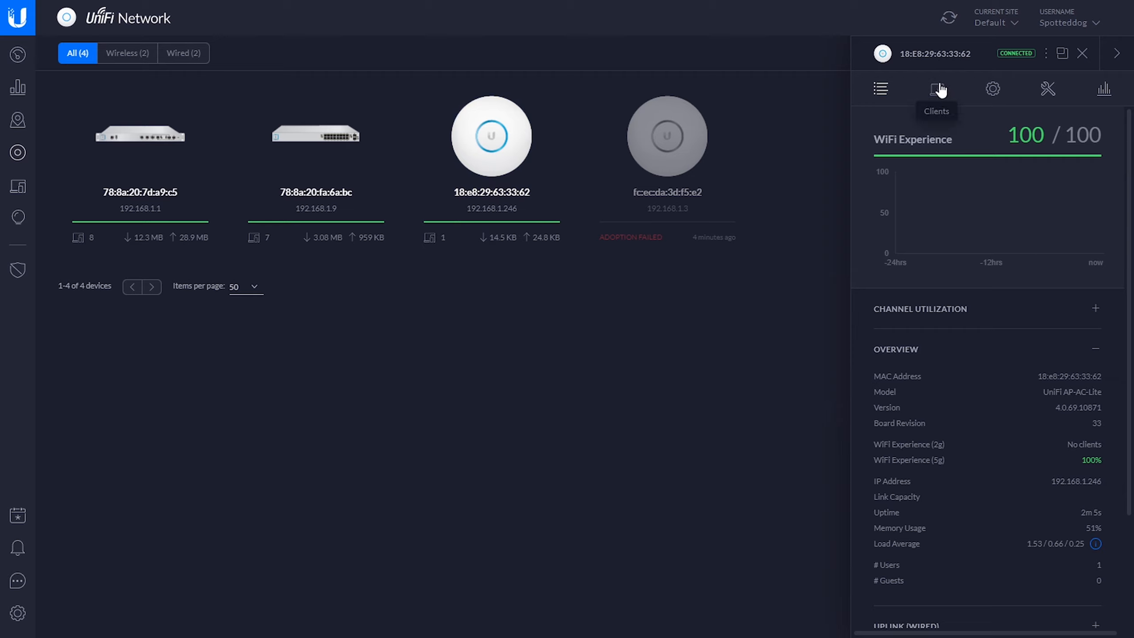
click(990, 91)
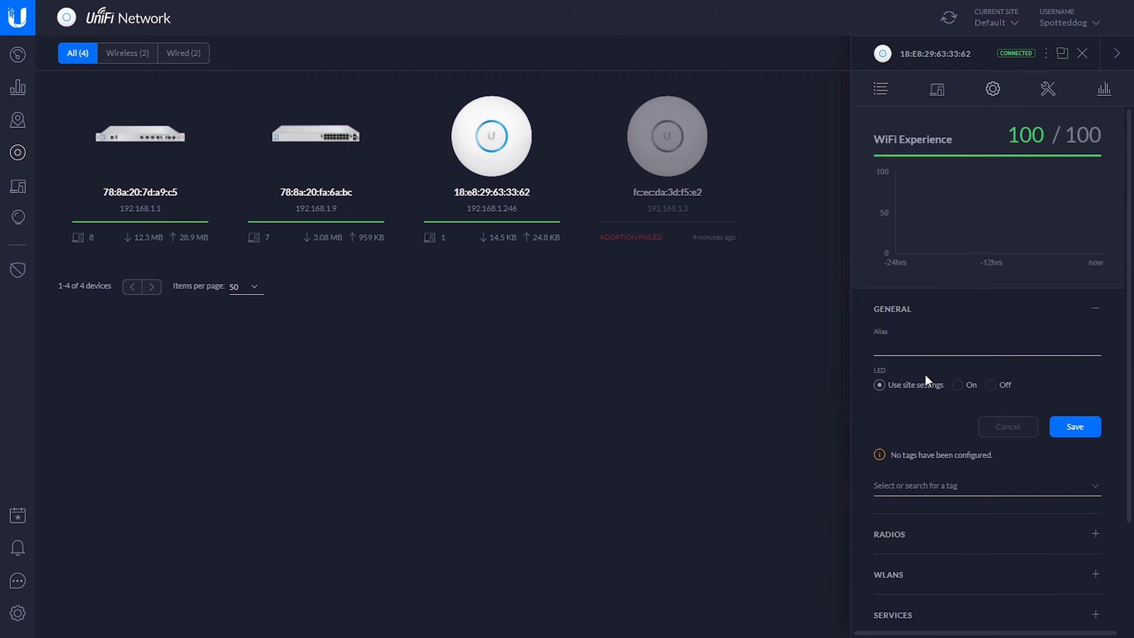
click(926, 348)
text(Server )
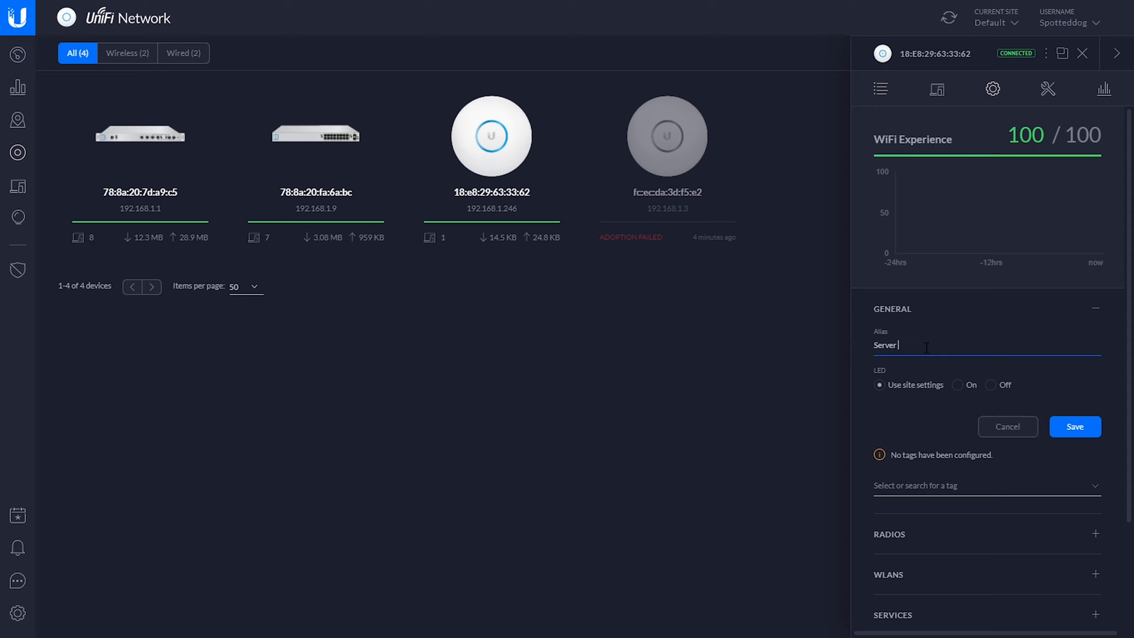
text(Room)
text( Ar)
click(1075, 426)
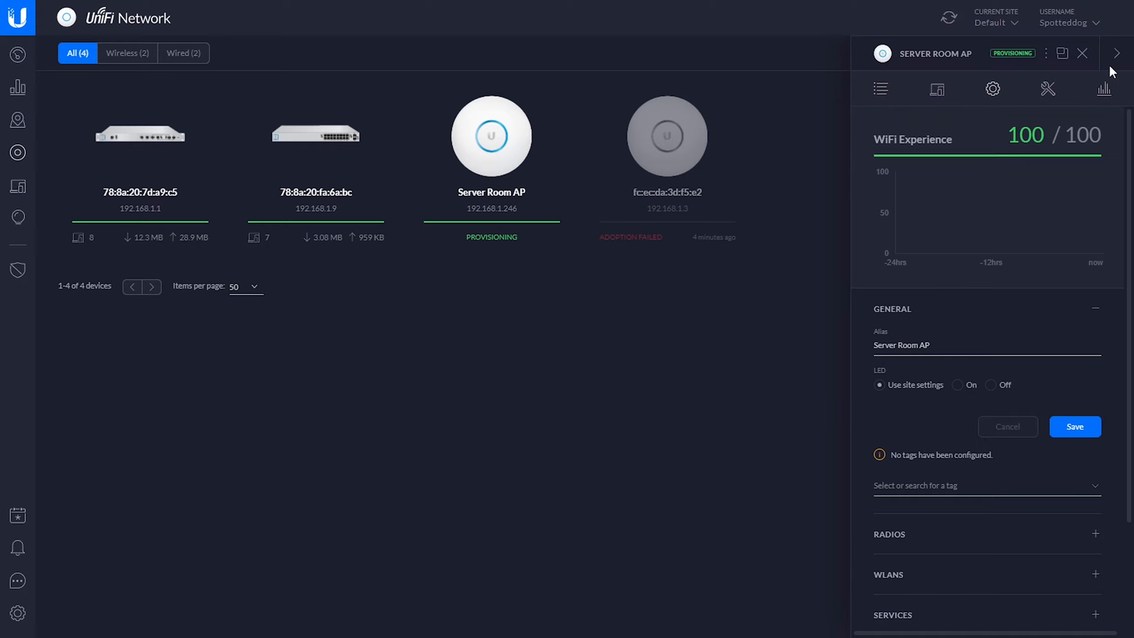
click(1110, 50)
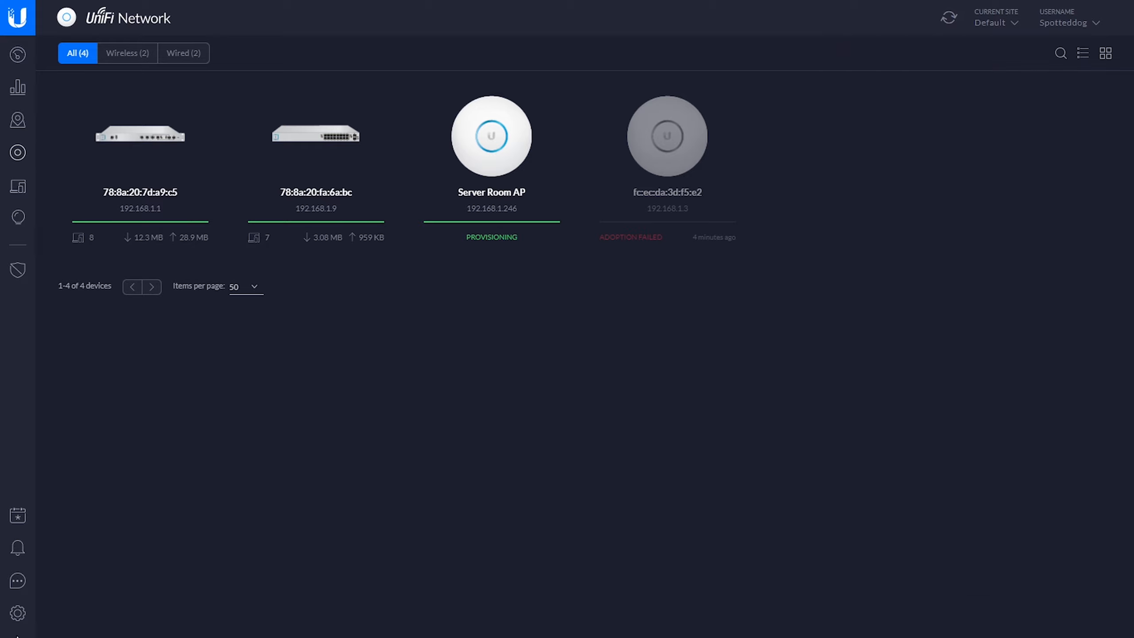
- Start a new corporate network in the site settings, named TTDD with VLAN 1
click(21, 607)
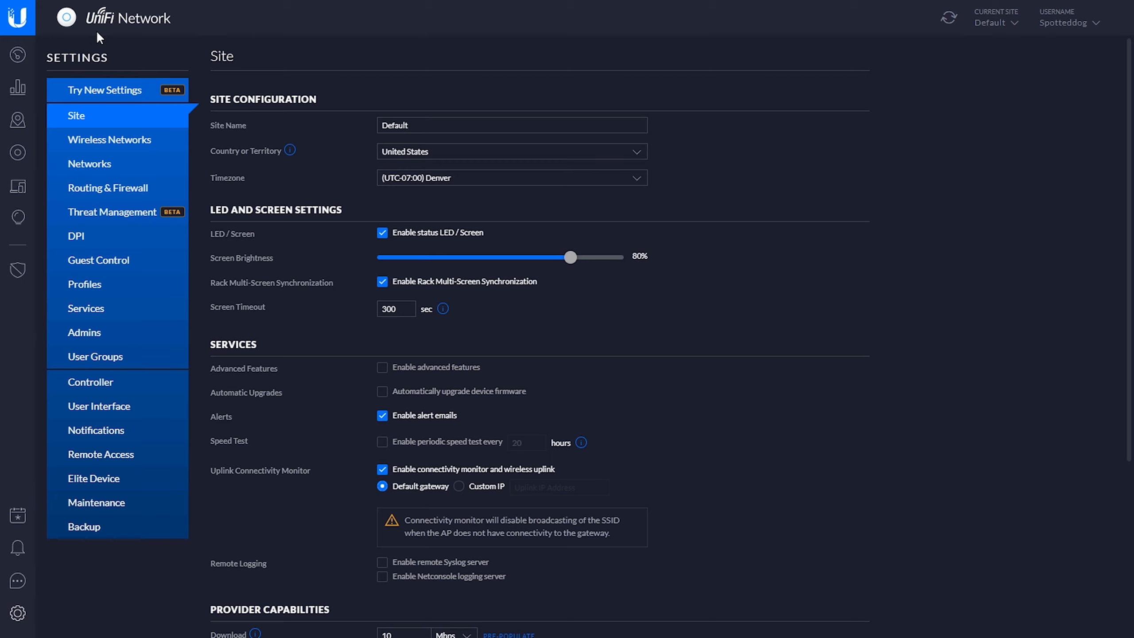
click(103, 165)
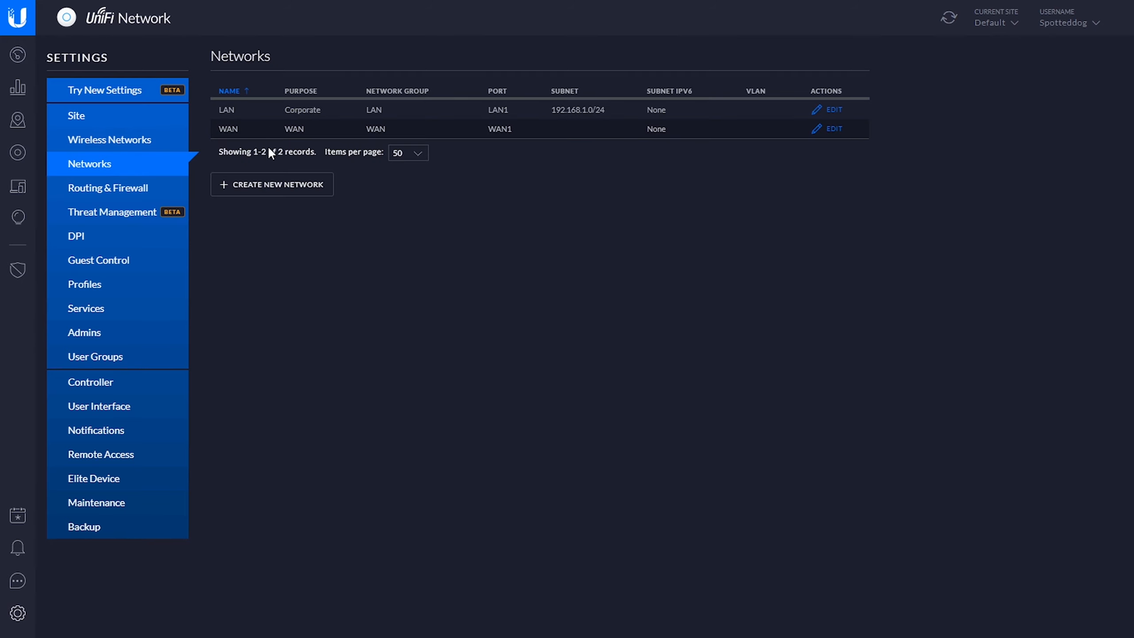
click(255, 183)
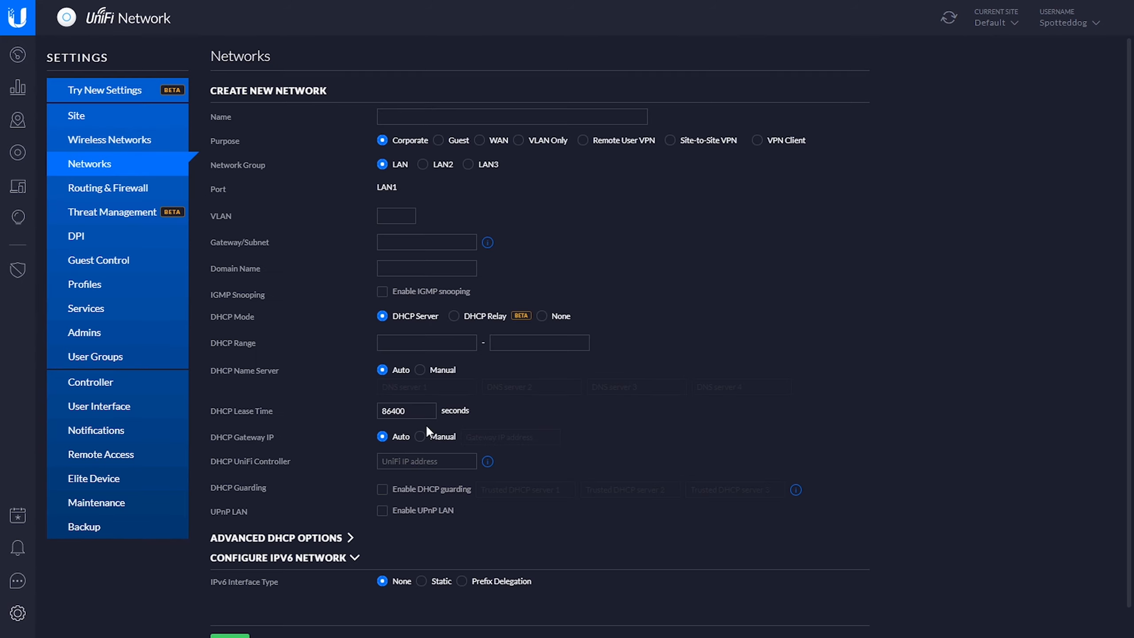
click(466, 116)
text(TTDD)
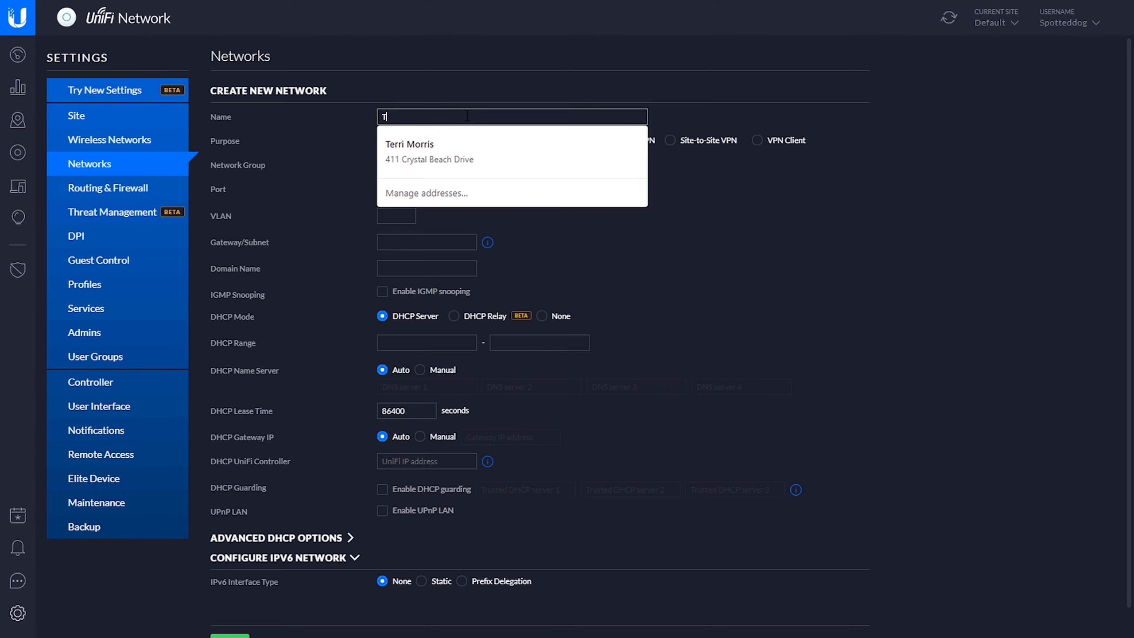
click(396, 215)
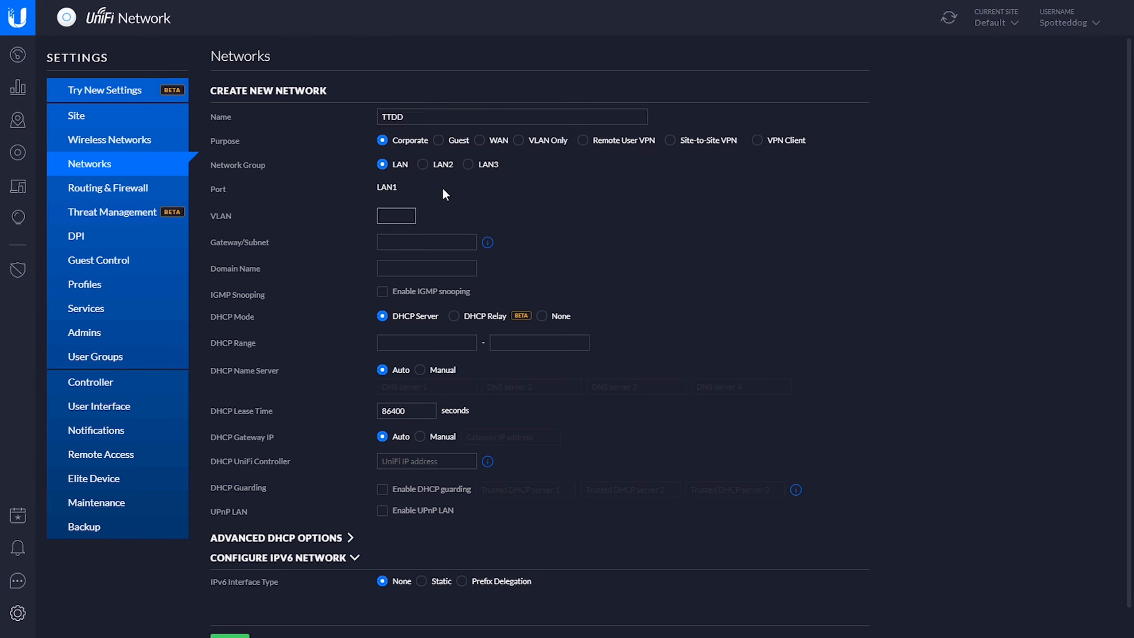
text(1)
- Set the TTDD network's gateway and subnet to 192.168.2.1/24
click(407, 242)
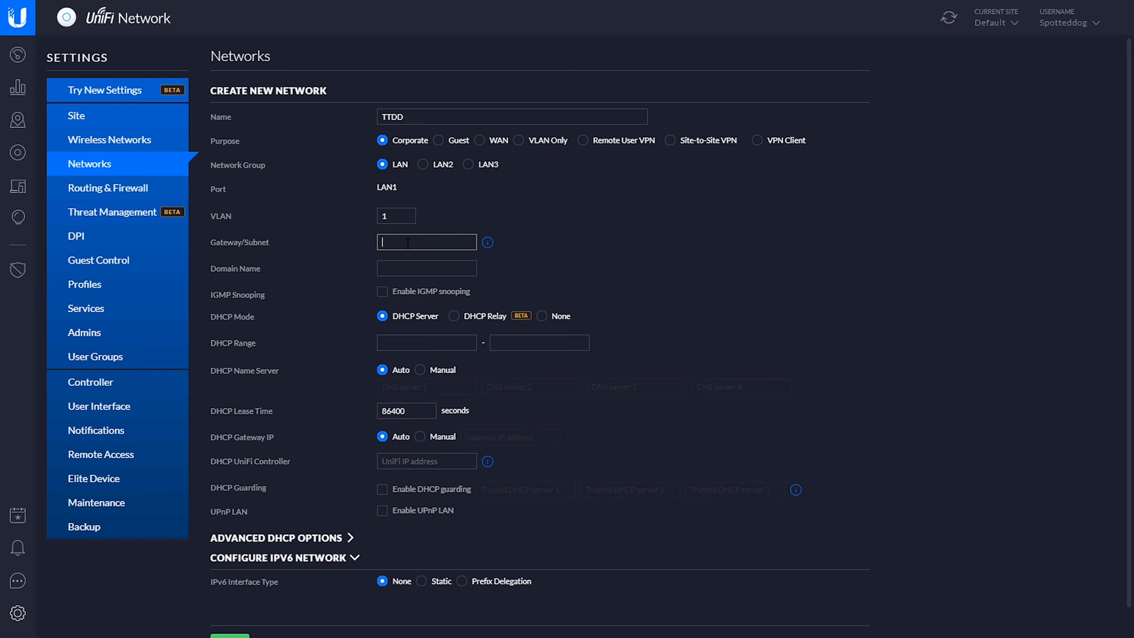
text(192.16878.2.1/24)
click(552, 247)
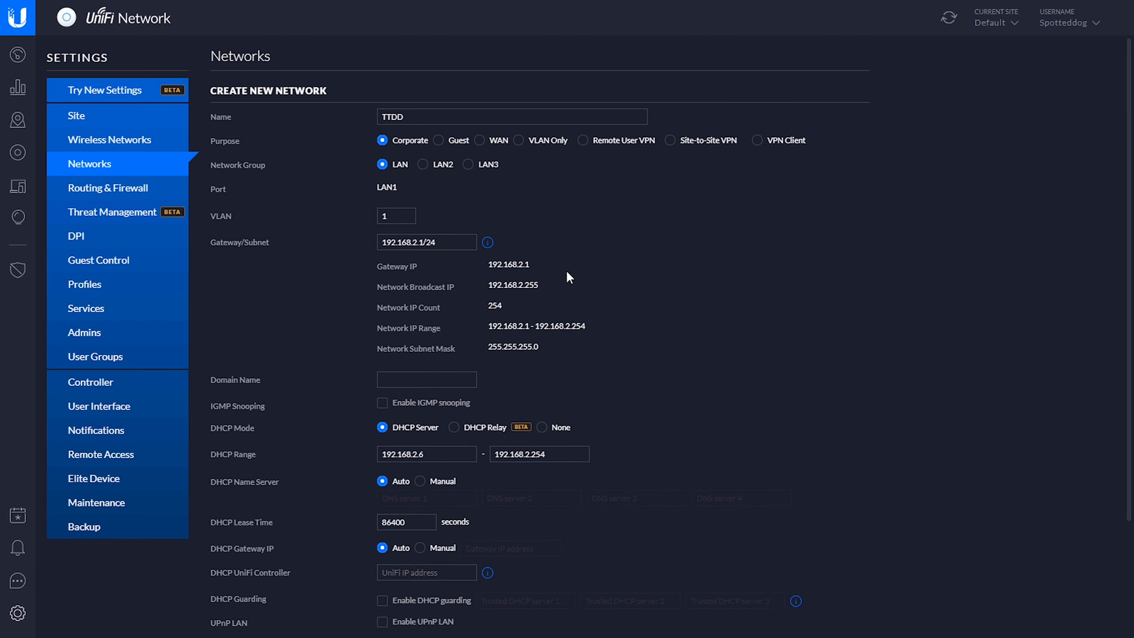
- Try 192.168.2.10 as the start of the DHCP range and reset the range to match the gateway subnet
scroll(580, 272, down, 2)
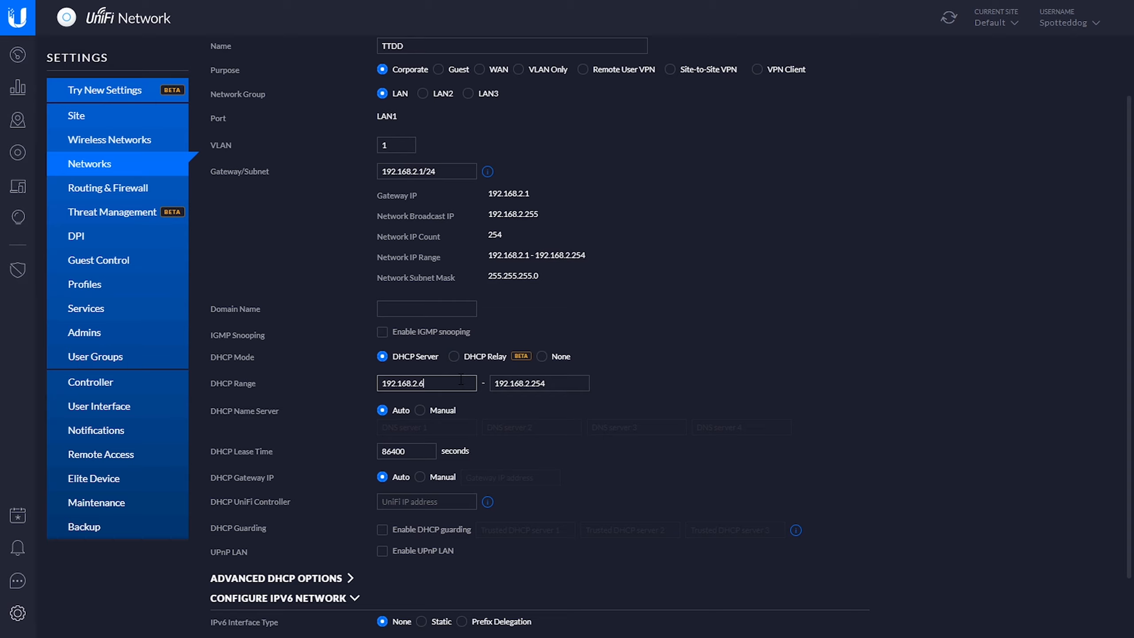
key(BackSpace)
text(5)
key(BackSpace)
text(6)
drag(426, 383, 421, 377)
text(10)
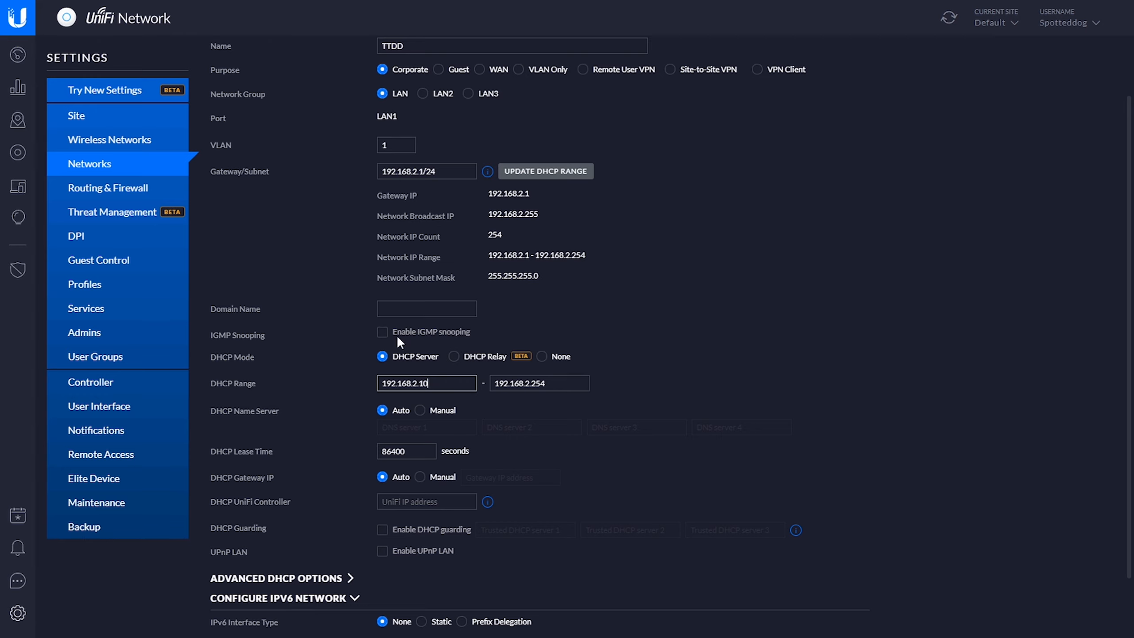
click(536, 175)
- Change the TTDD network's VLAN to 2 and save the network
scroll(442, 477, down, 2)
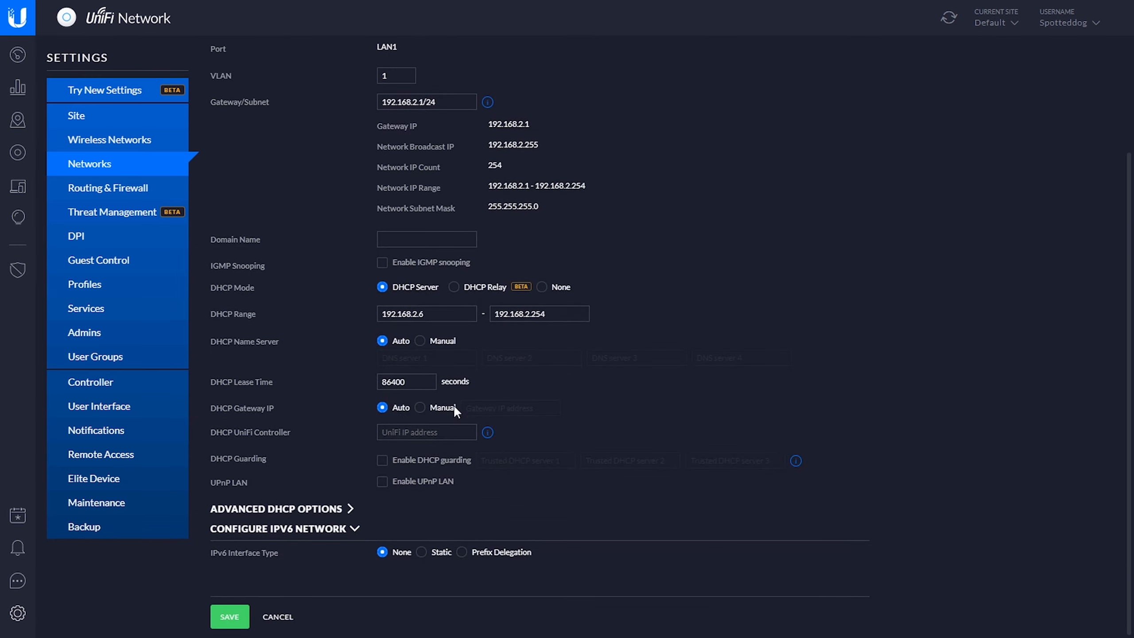
click(229, 616)
scroll(297, 233, up, 3)
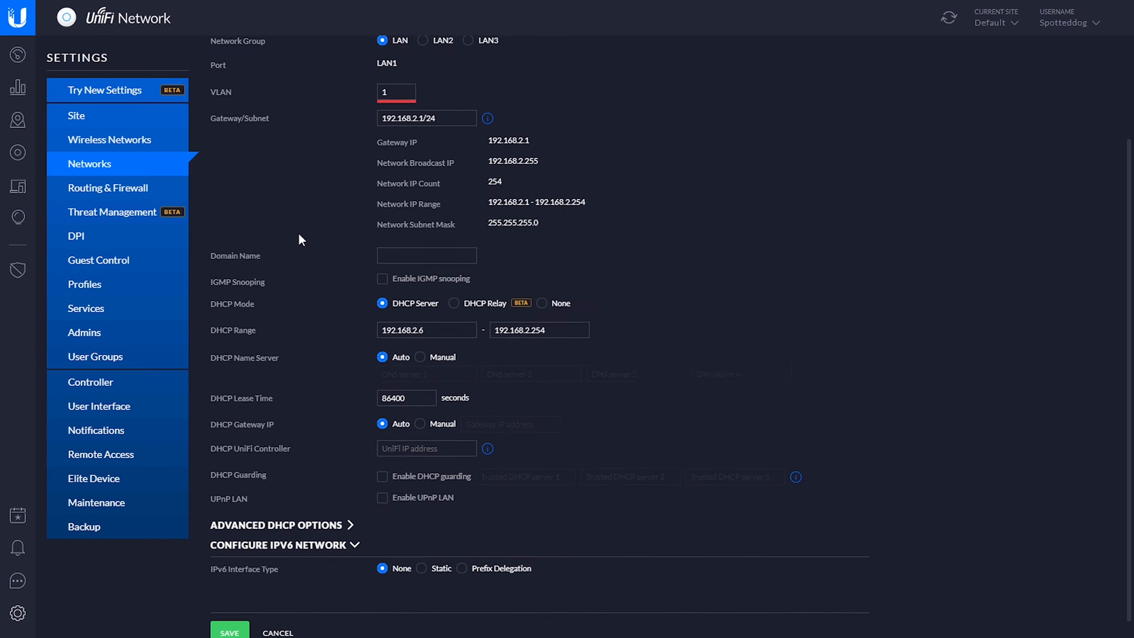
click(399, 218)
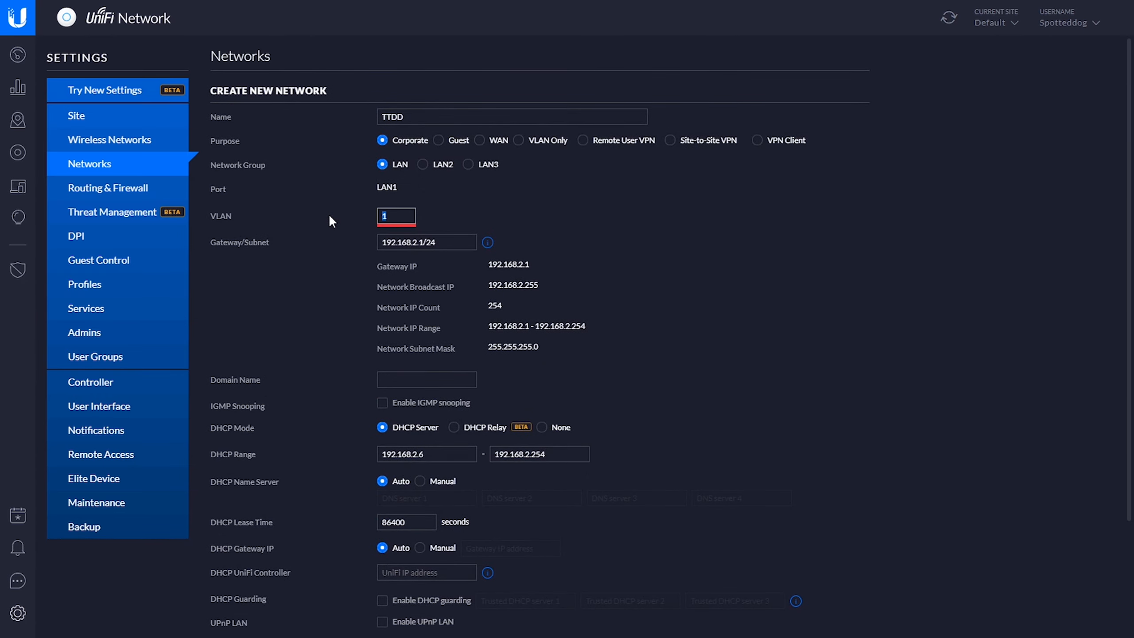
text(2)
scroll(250, 280, down, 3)
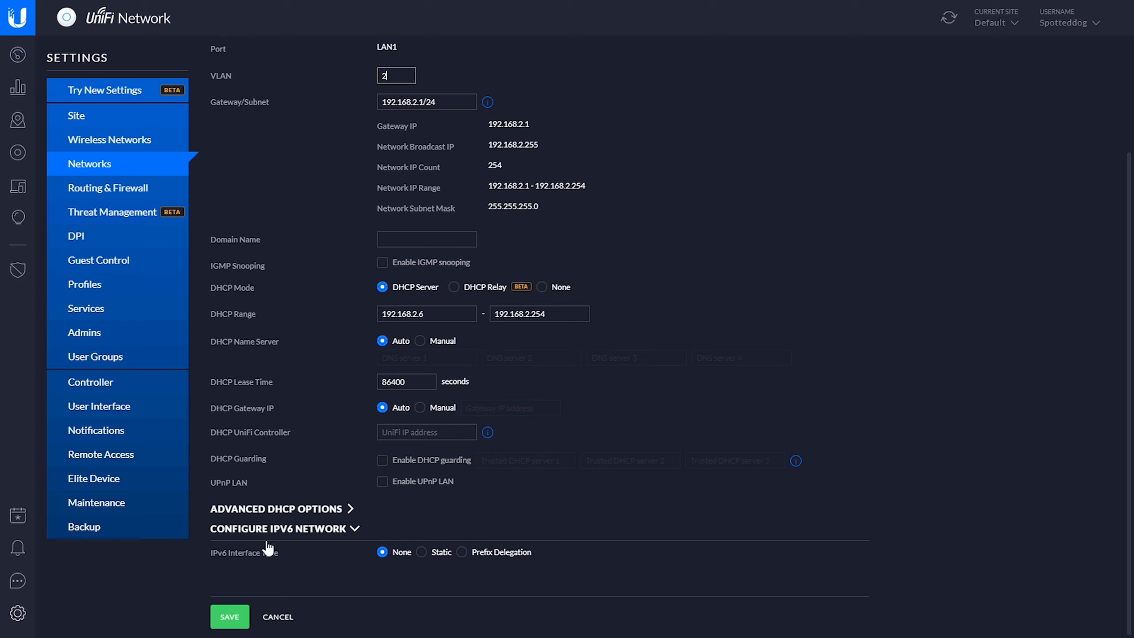
click(237, 608)
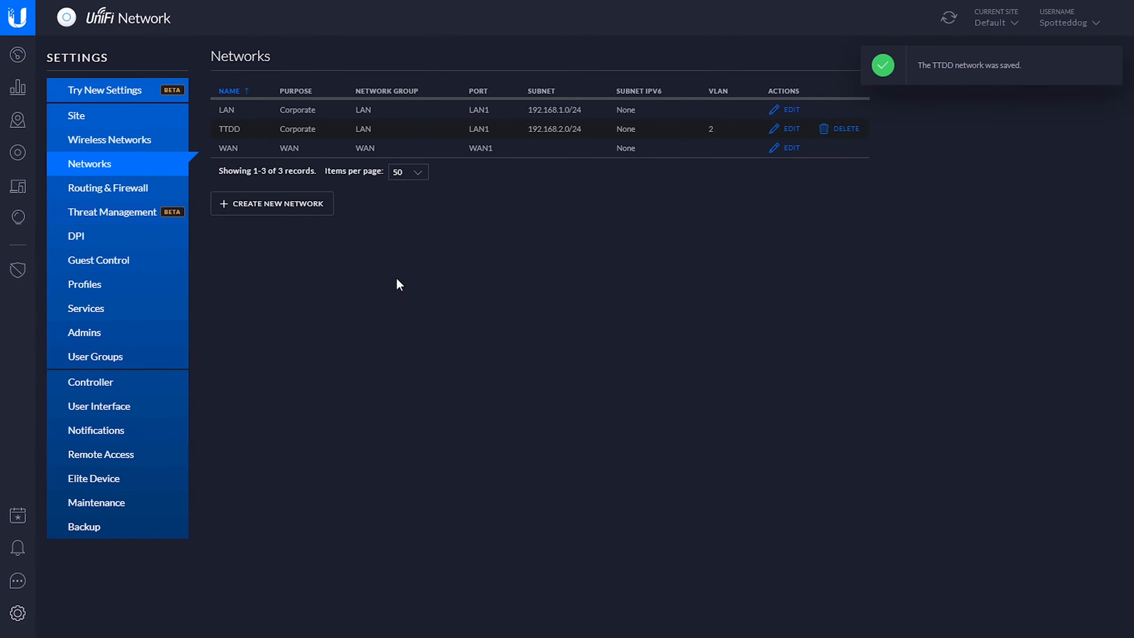
- Start a new wireless network with the SSID TTDD and WPA Personal security
click(130, 147)
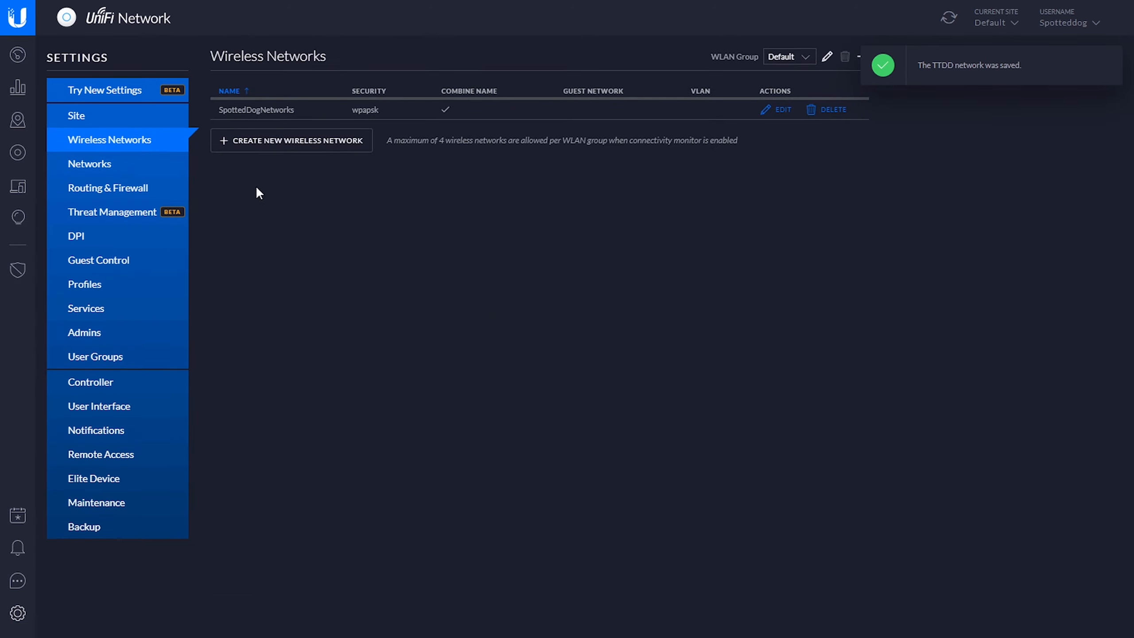
click(254, 147)
click(424, 115)
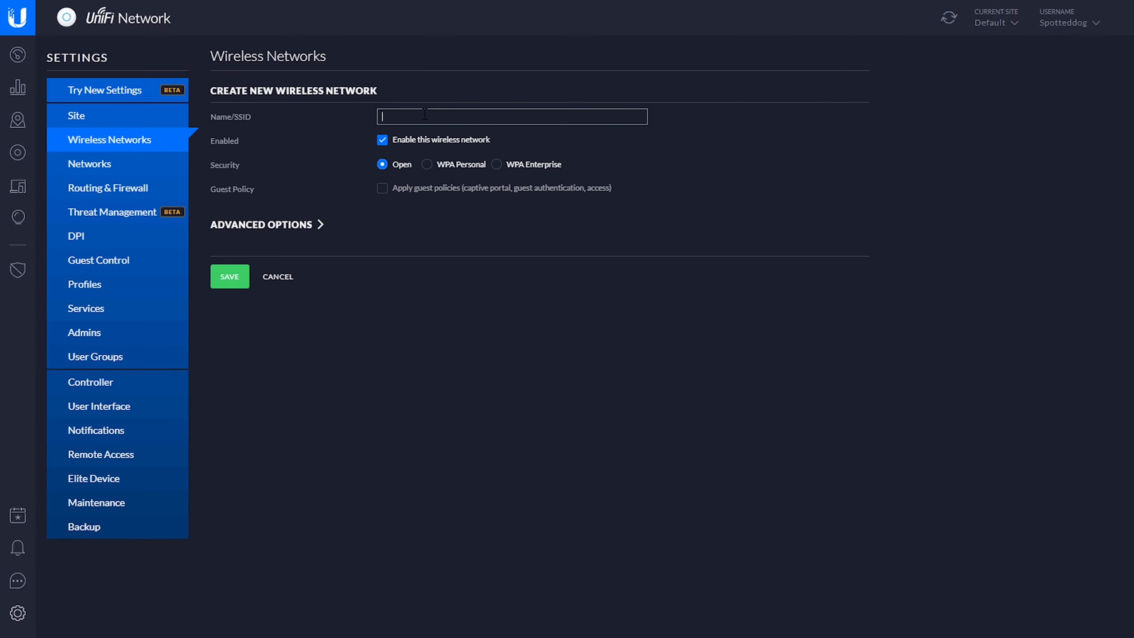
text(TTDD)
click(427, 164)
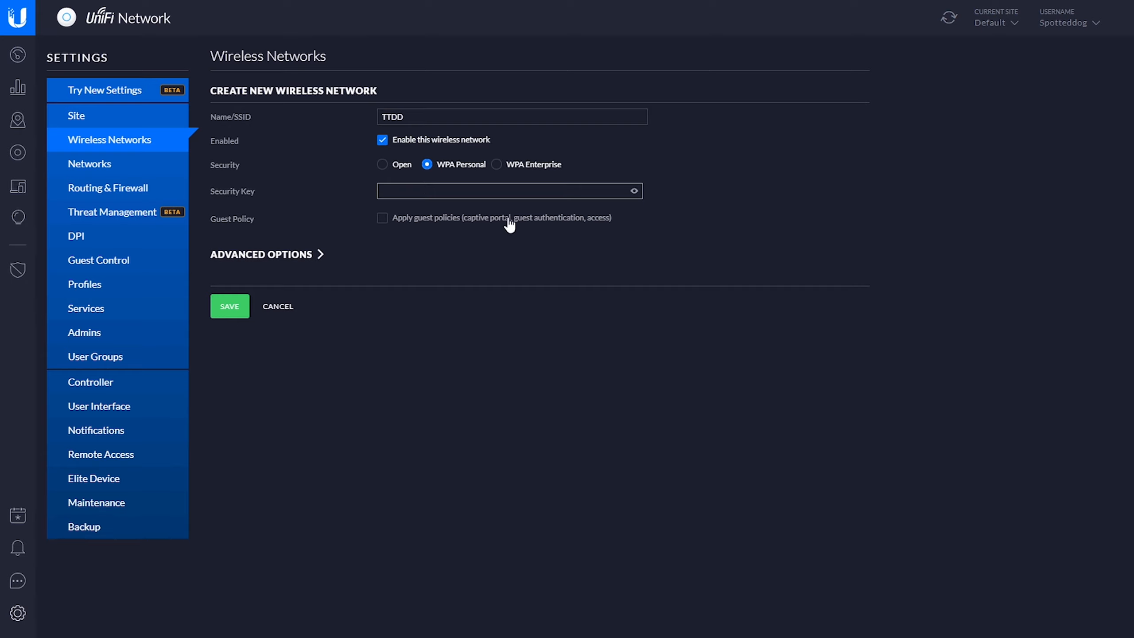
- Switch the security to WPA Enterprise to inspect its RADIUS profile choices, and return to WPA Personal
click(499, 165)
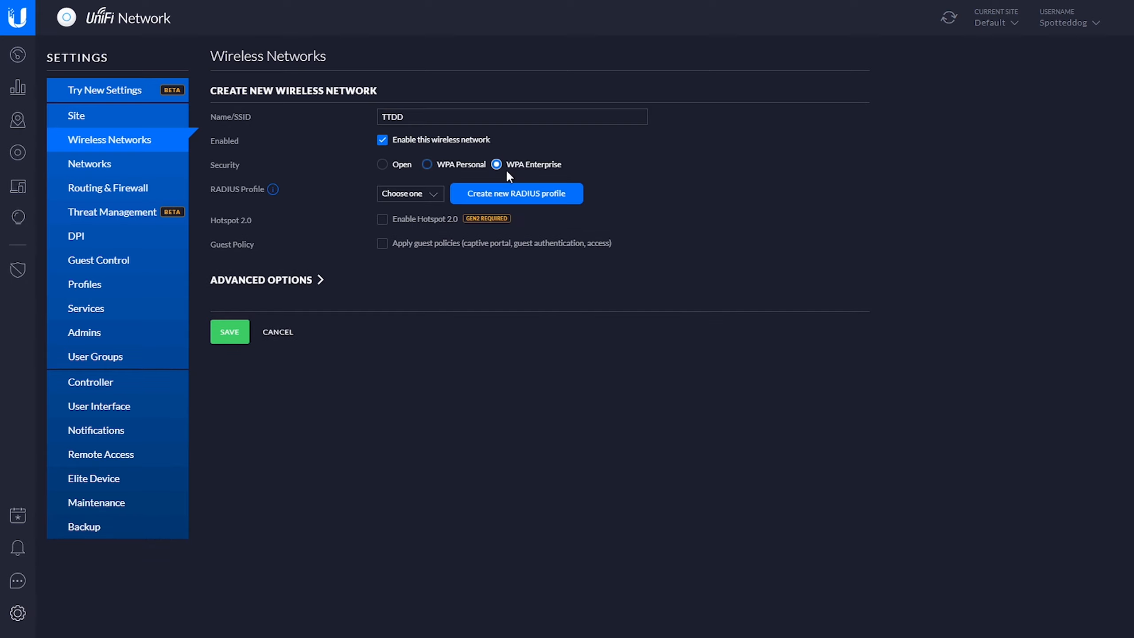
click(436, 194)
click(438, 195)
click(428, 164)
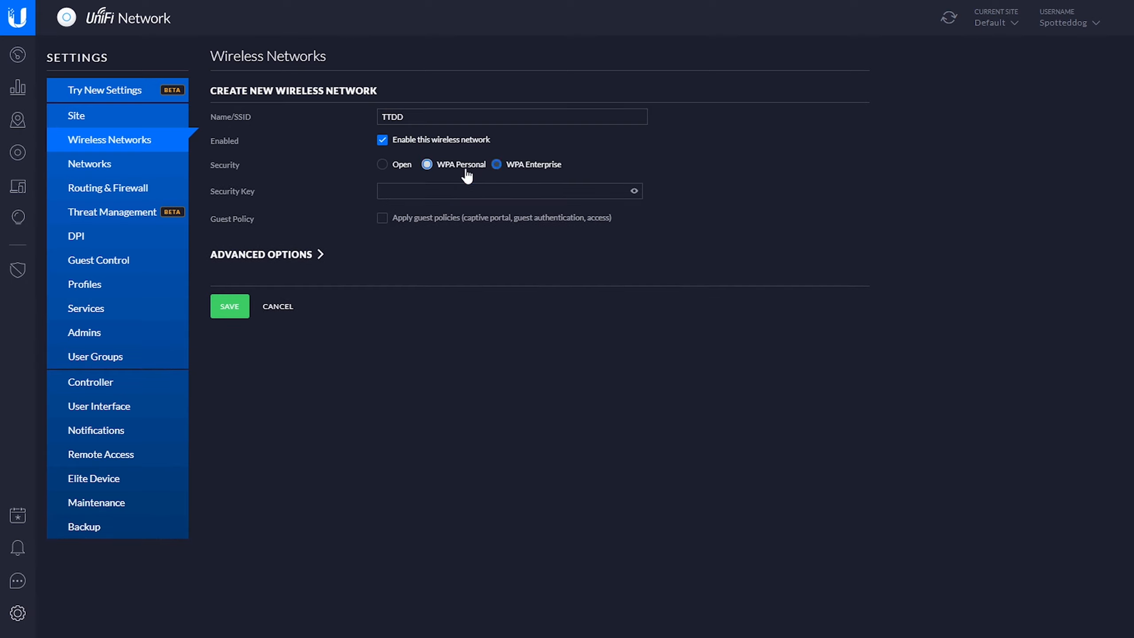
- Enter the security key for the TTDD wireless network
click(432, 191)
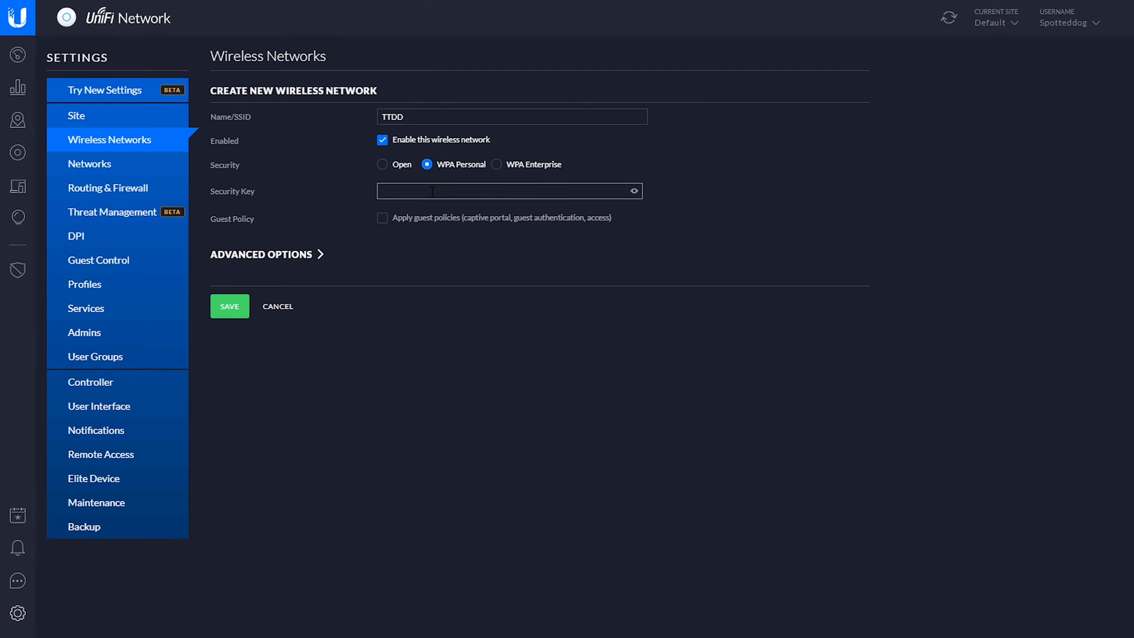
text(••••••••)
- Enable VLAN use in the wireless network's advanced options with VLAN ID 2
click(318, 247)
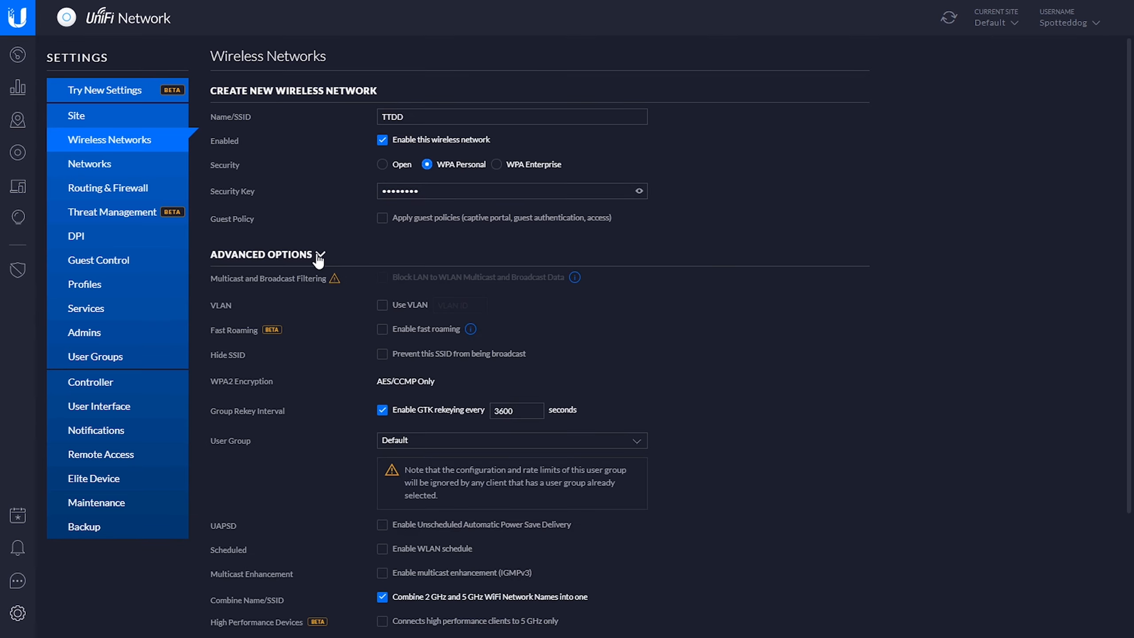
click(383, 305)
click(440, 308)
text(2)
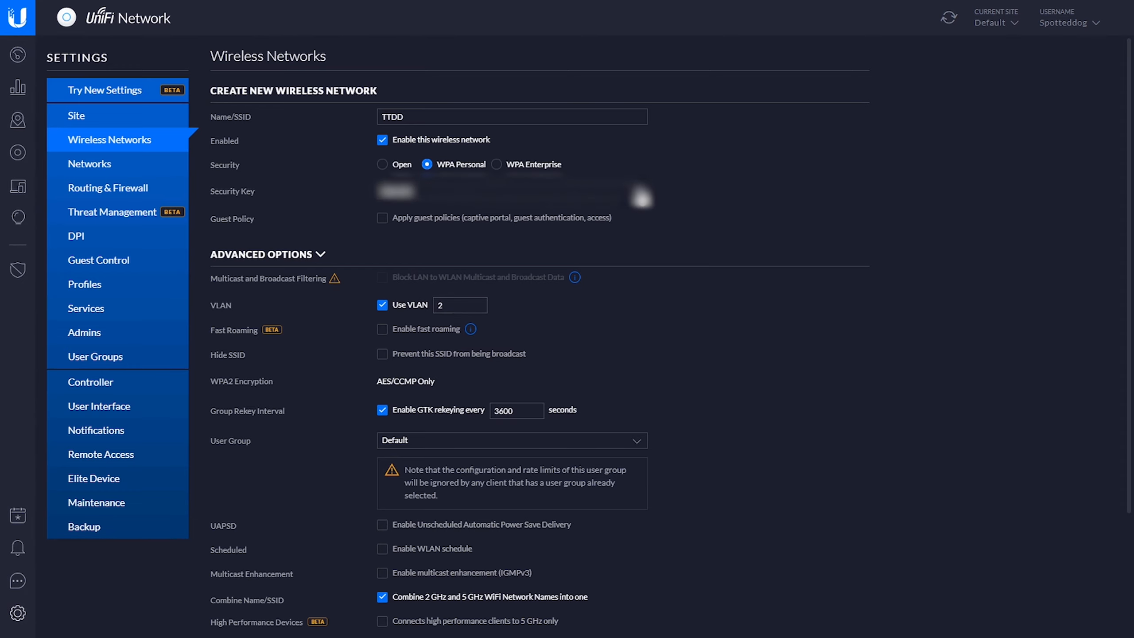
- Save the new TTDD wireless network
scroll(625, 268, down, 3)
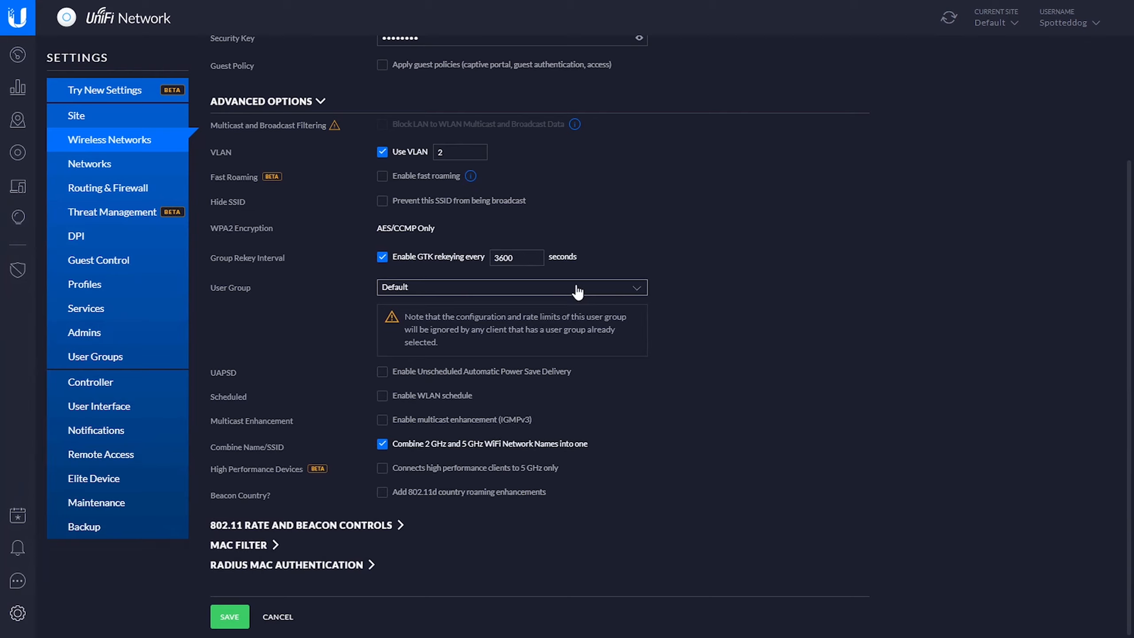
click(230, 616)
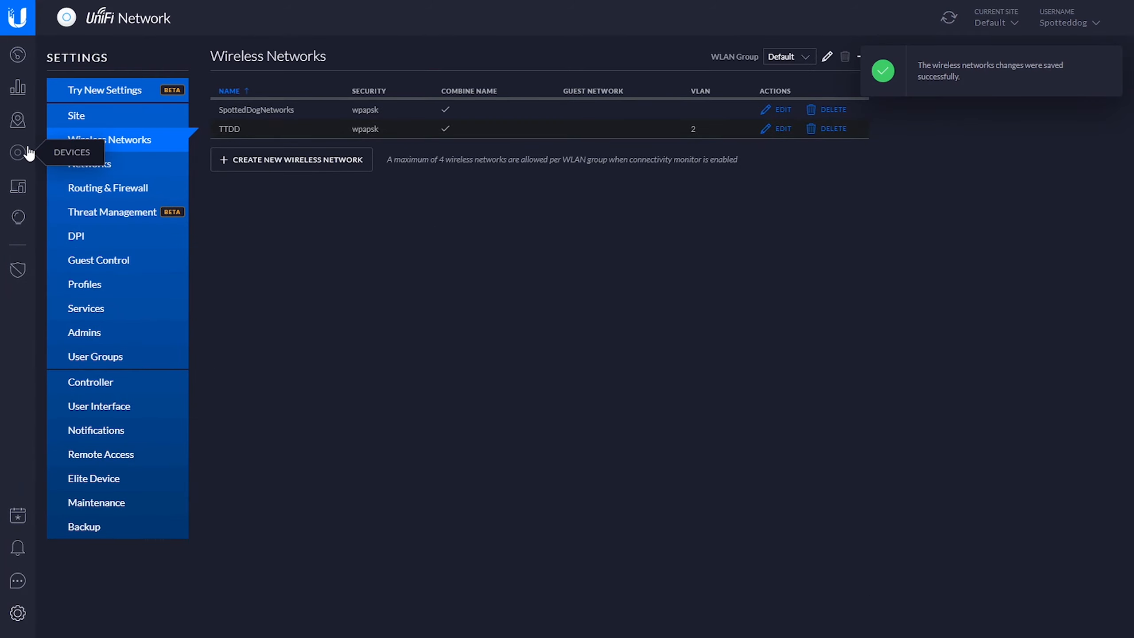
- Refresh the devices overview, then set the unnamed access point's alias to "Upstairs Ap #1" and save it
click(18, 152)
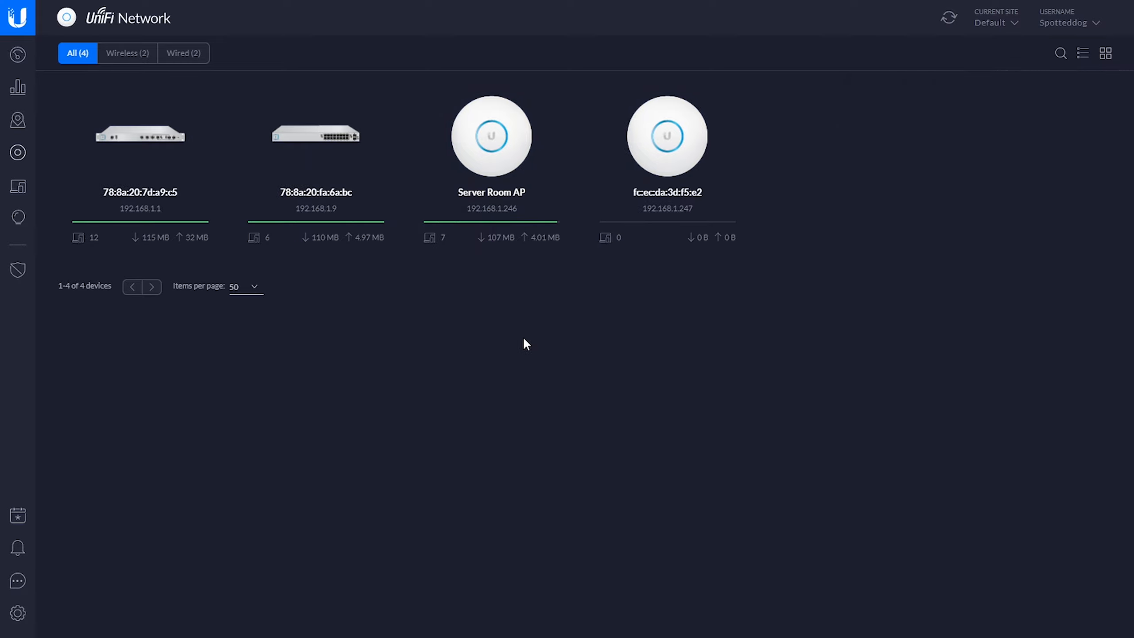
key(F5)
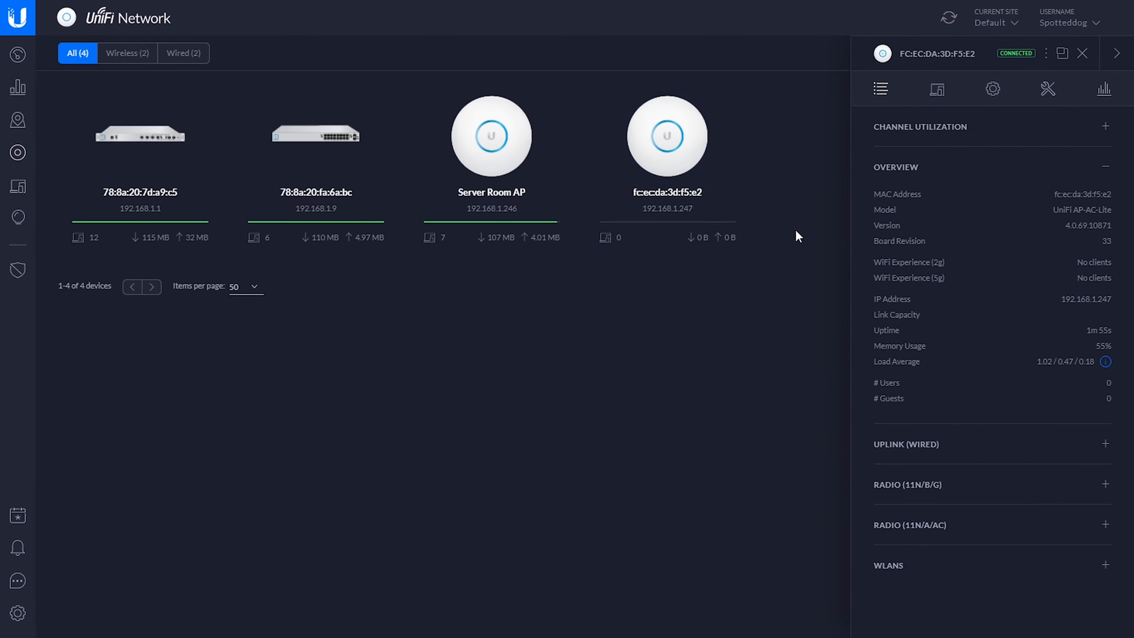
click(991, 95)
click(937, 171)
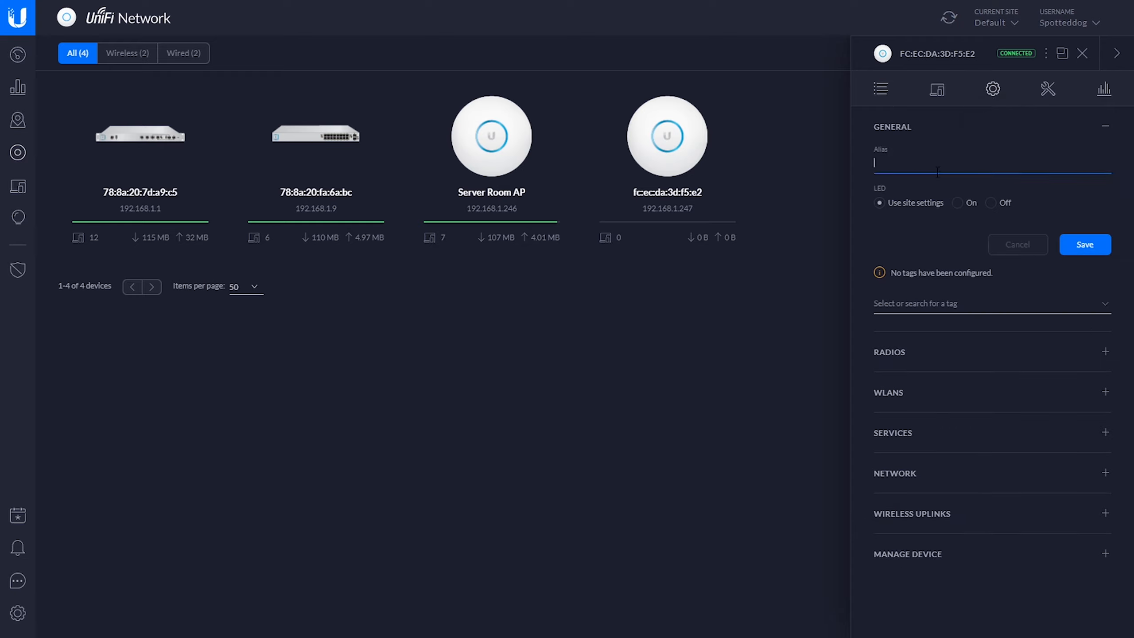
text(Upstairs Ap)
text(#1)
click(1084, 245)
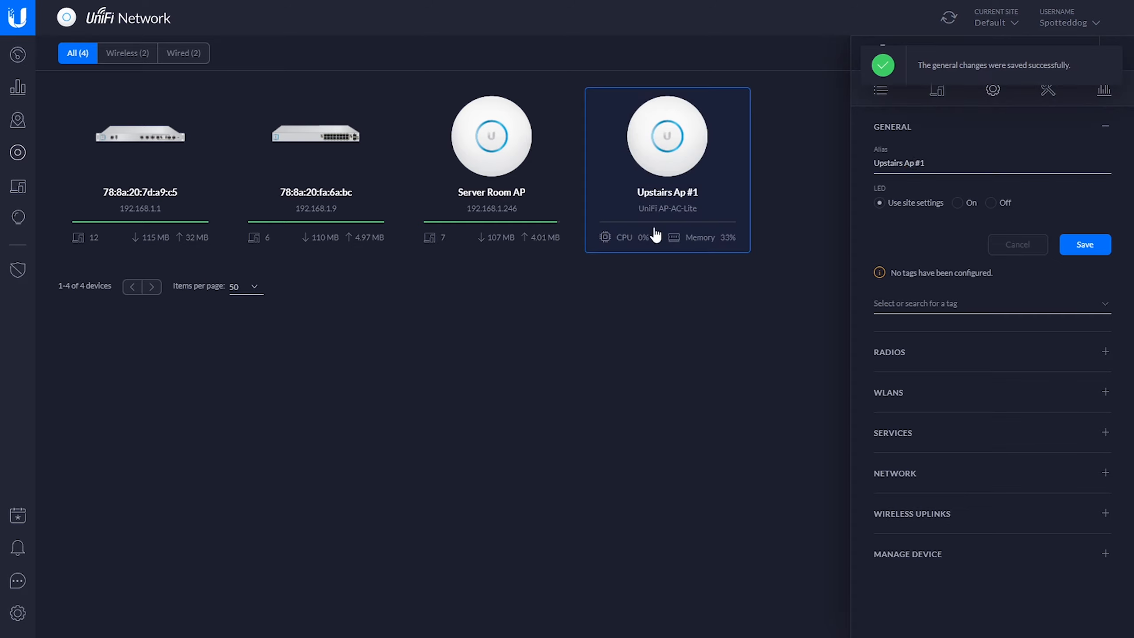
- Change the Server Room AP's alias to "Server Room AP #2", save it, and close the device details
click(532, 209)
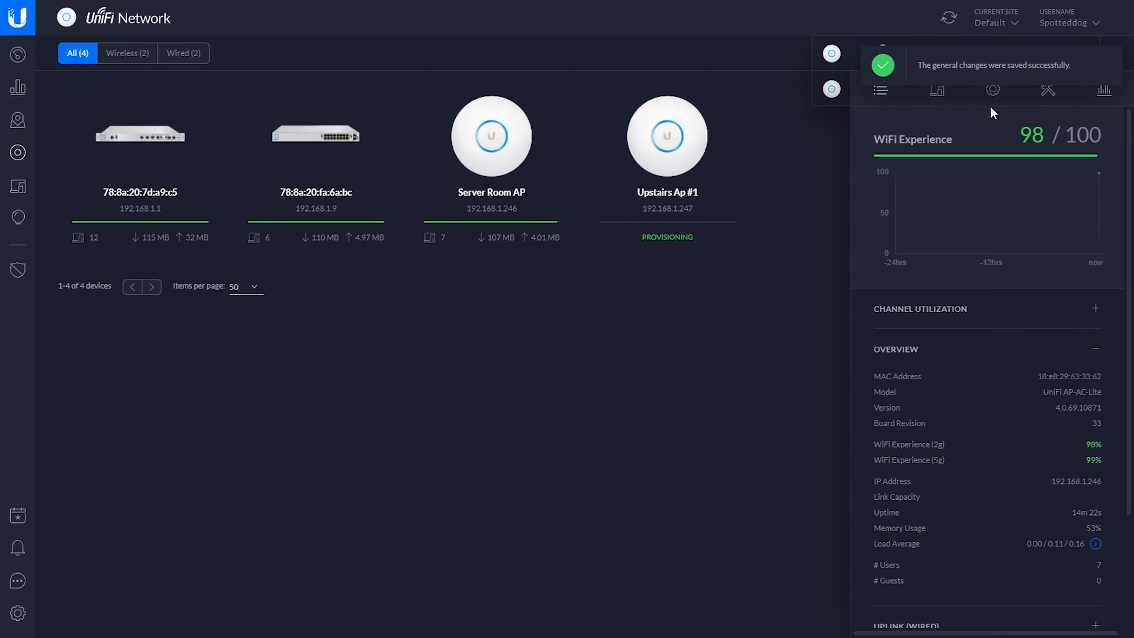
click(960, 348)
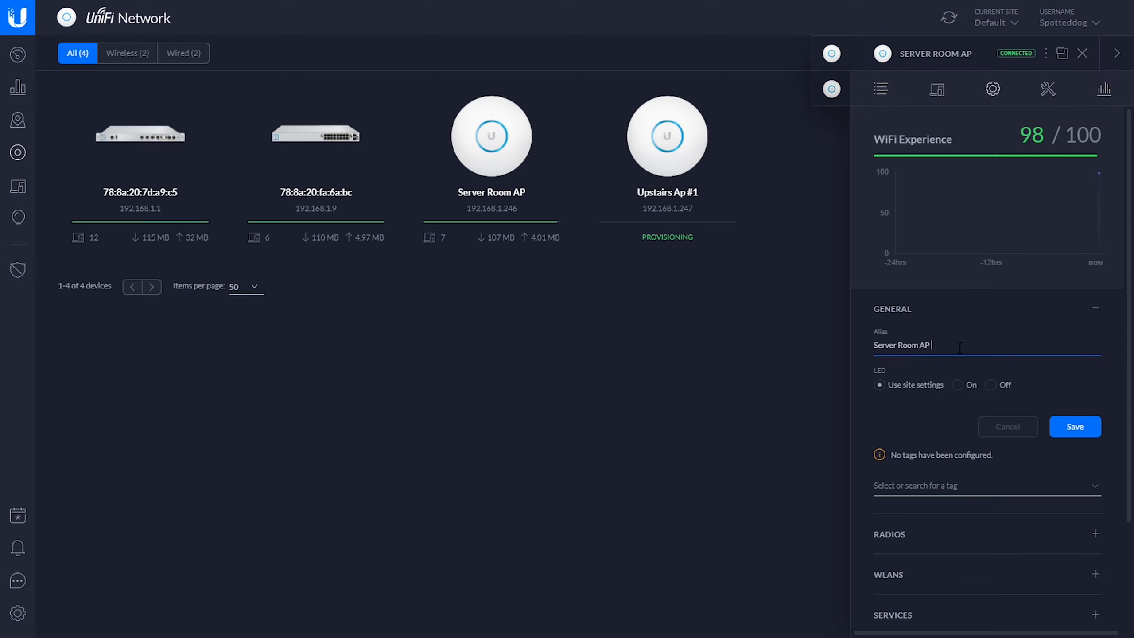
text(#2)
click(1067, 428)
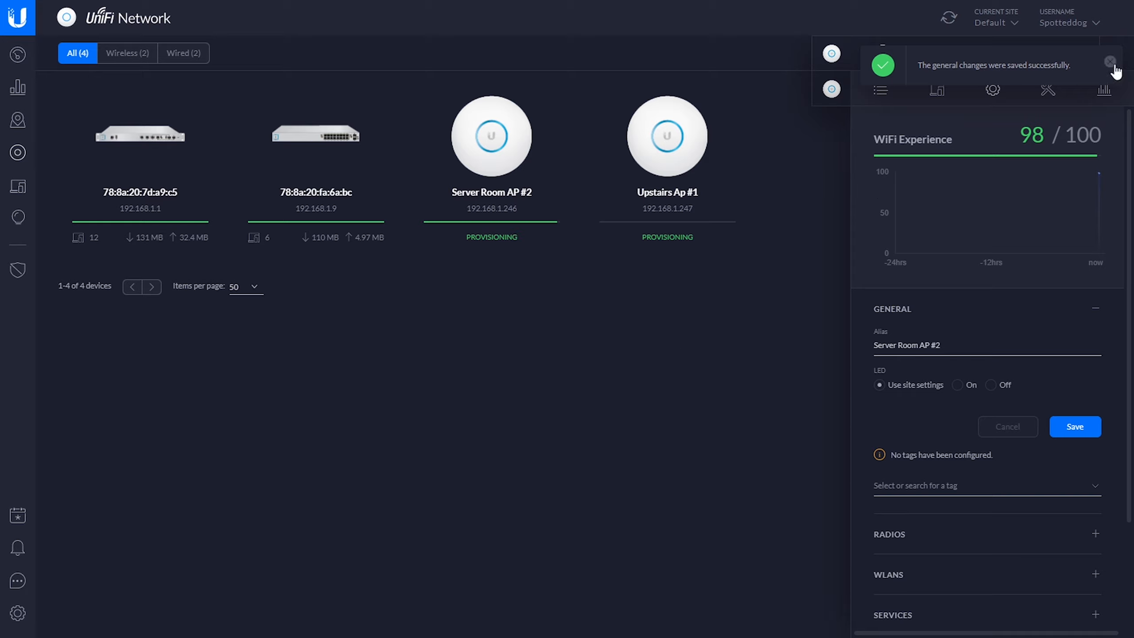
click(1111, 63)
click(1084, 53)
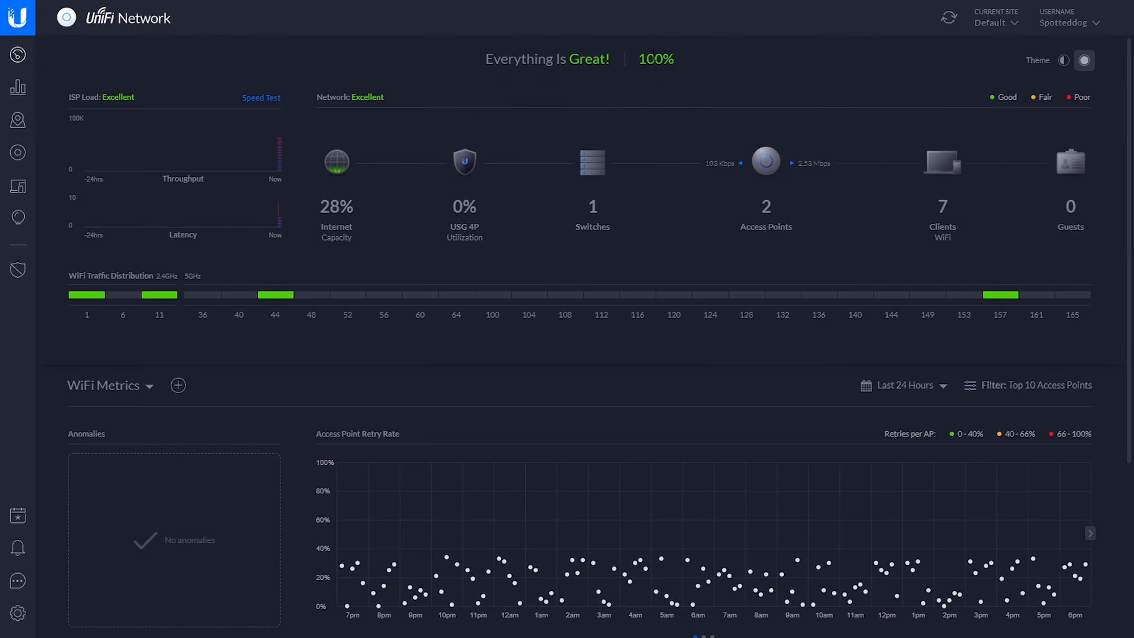
- Run an internet speed test from the dashboard and view the list of connected clients
click(253, 99)
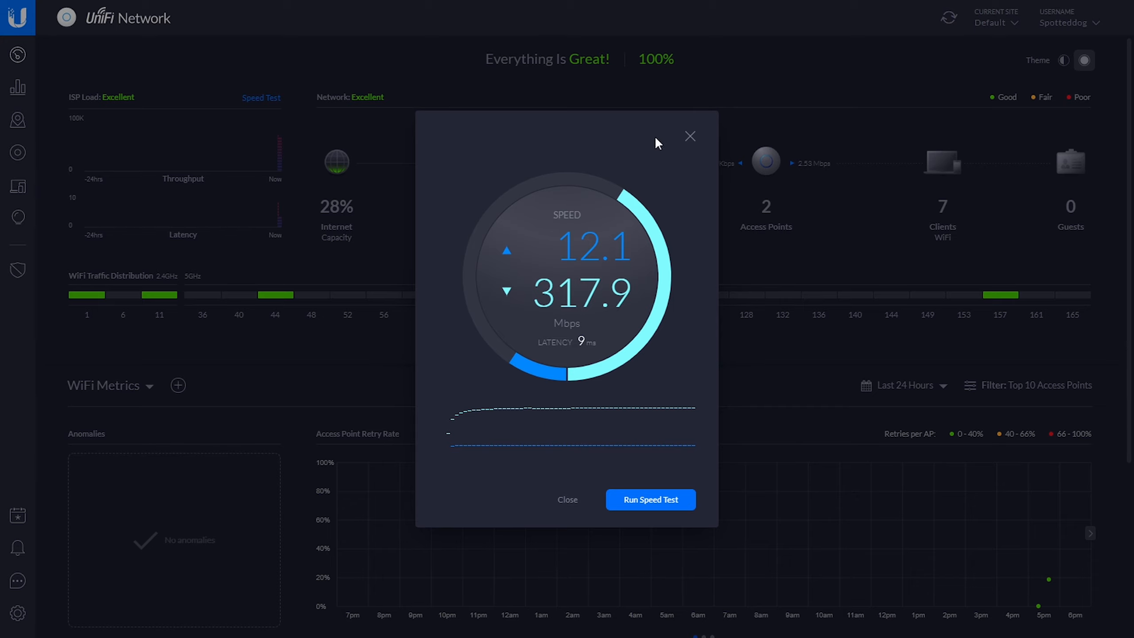
click(690, 137)
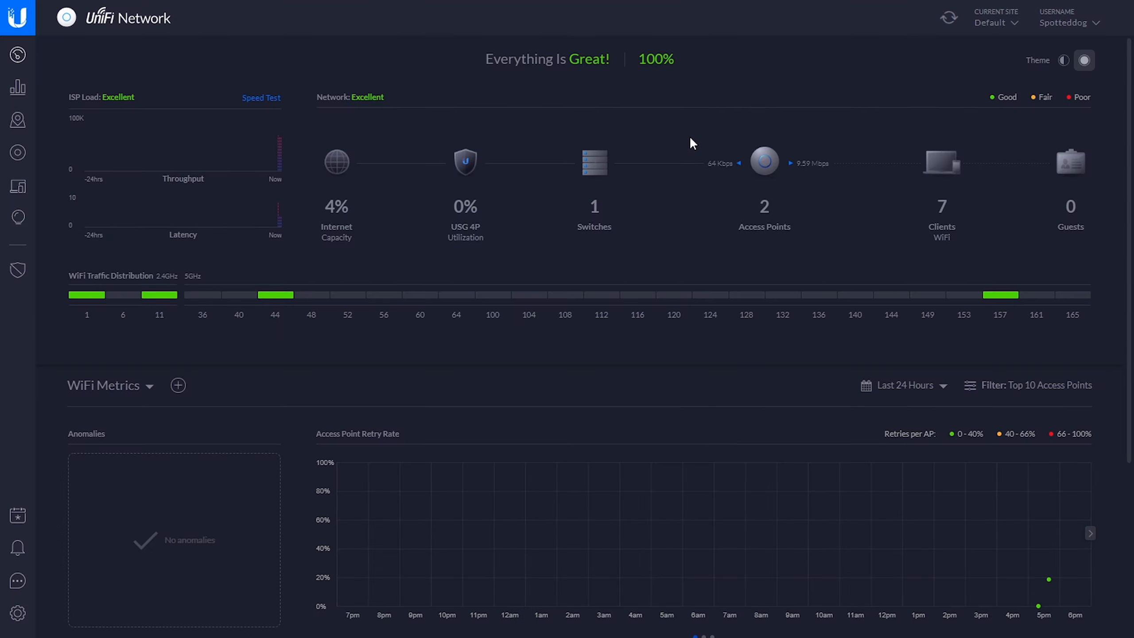
click(17, 154)
click(17, 187)
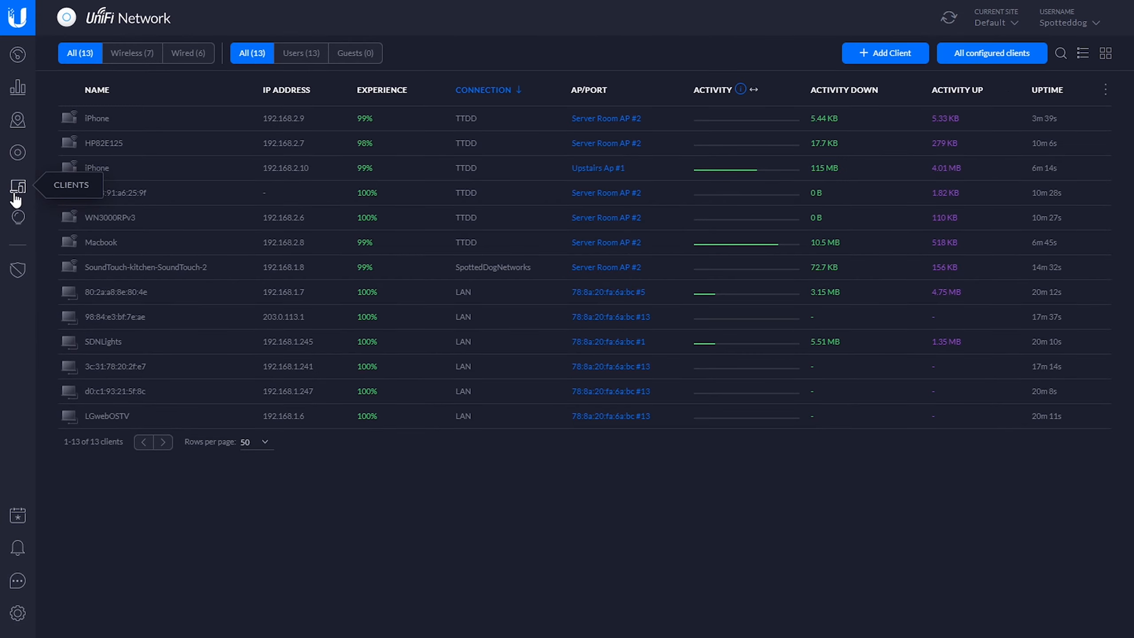
- Set the UniFi Security Gateway 4P's alias to "USG" and save it
click(17, 153)
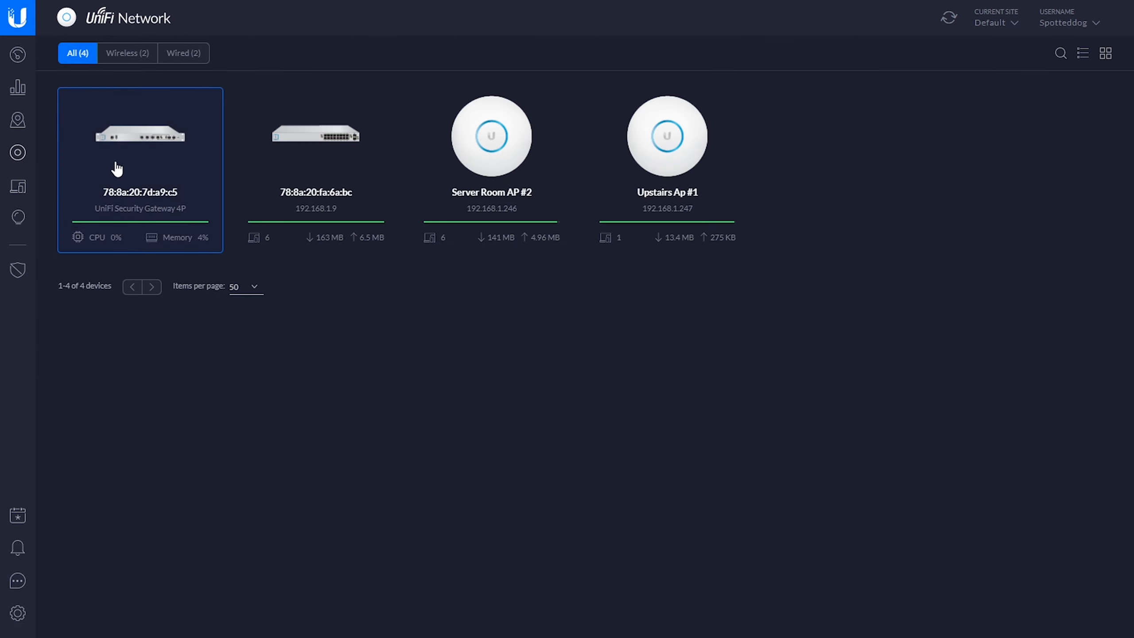
click(114, 172)
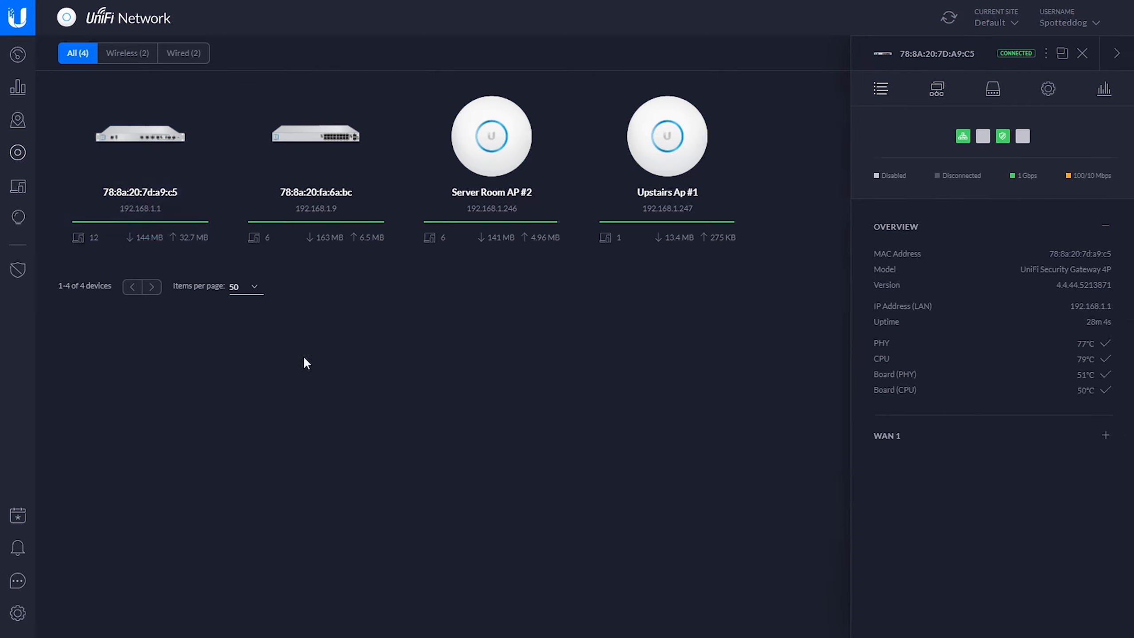
click(991, 95)
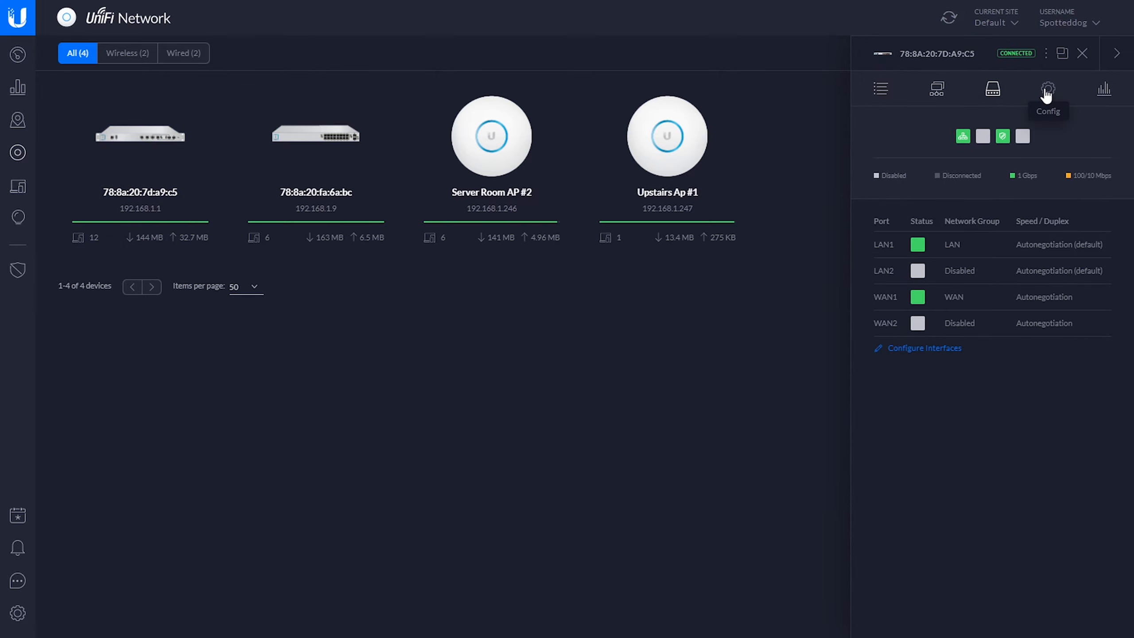
click(1048, 89)
click(946, 262)
text(USH)
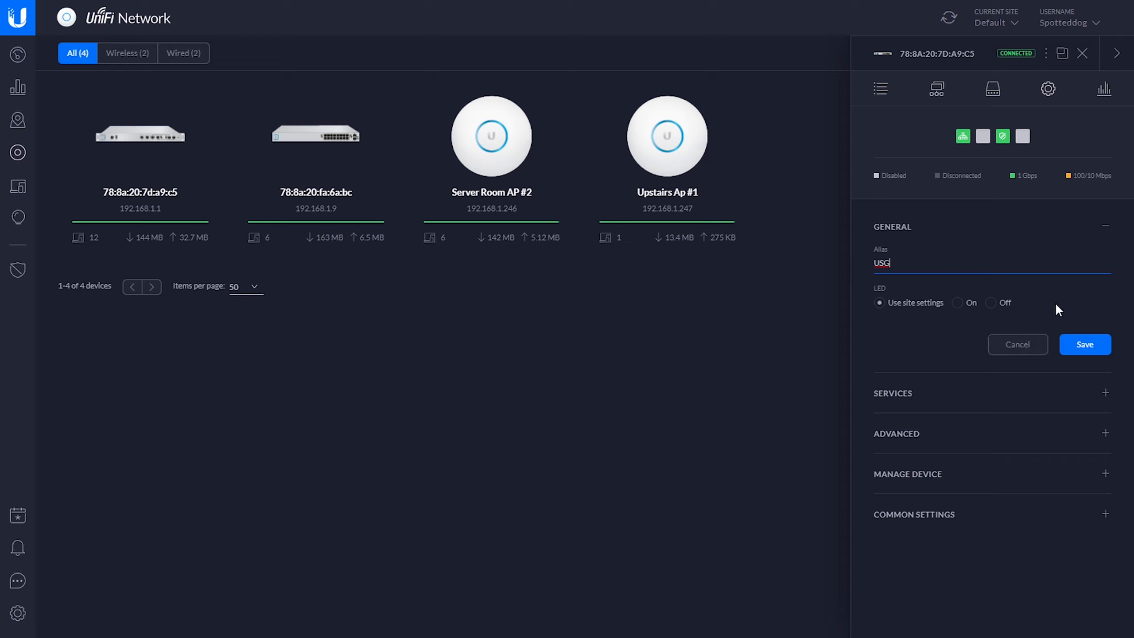
click(1065, 341)
- Set the switch's alias to "Server Room 16 port POE Switch", save it, and close the open device details
click(299, 178)
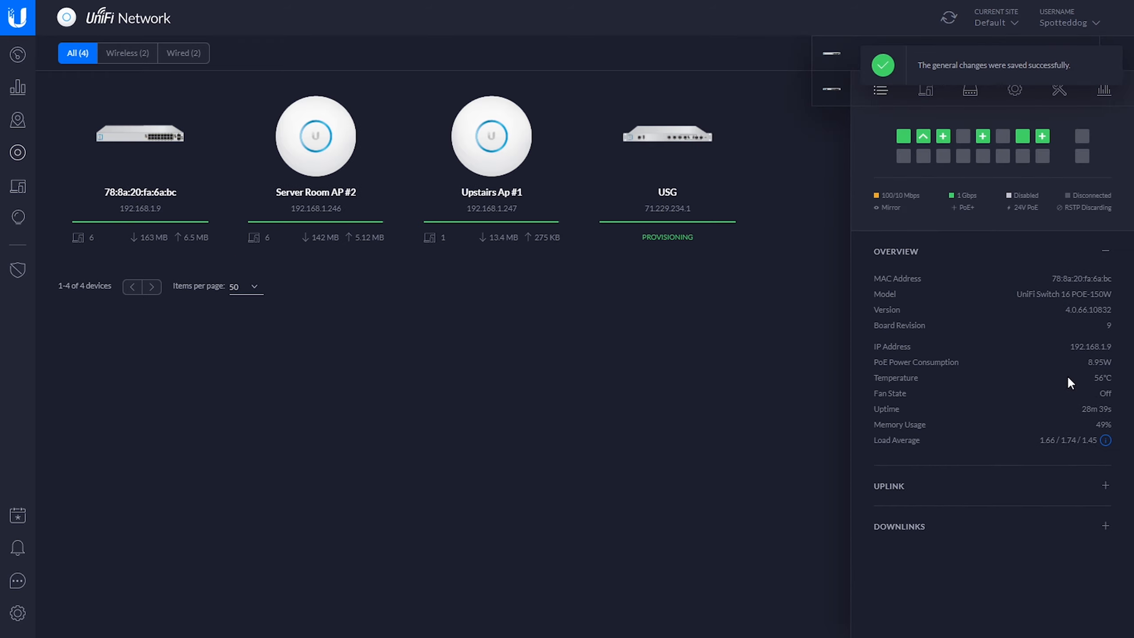
click(1015, 90)
click(927, 286)
text(S)
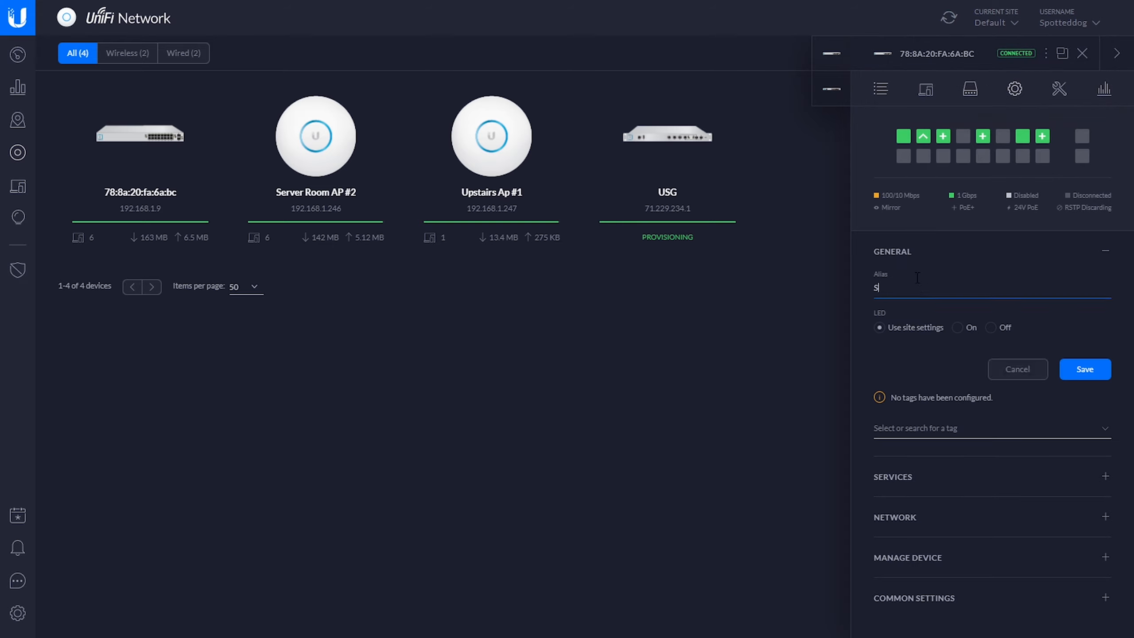
text(erver Room)
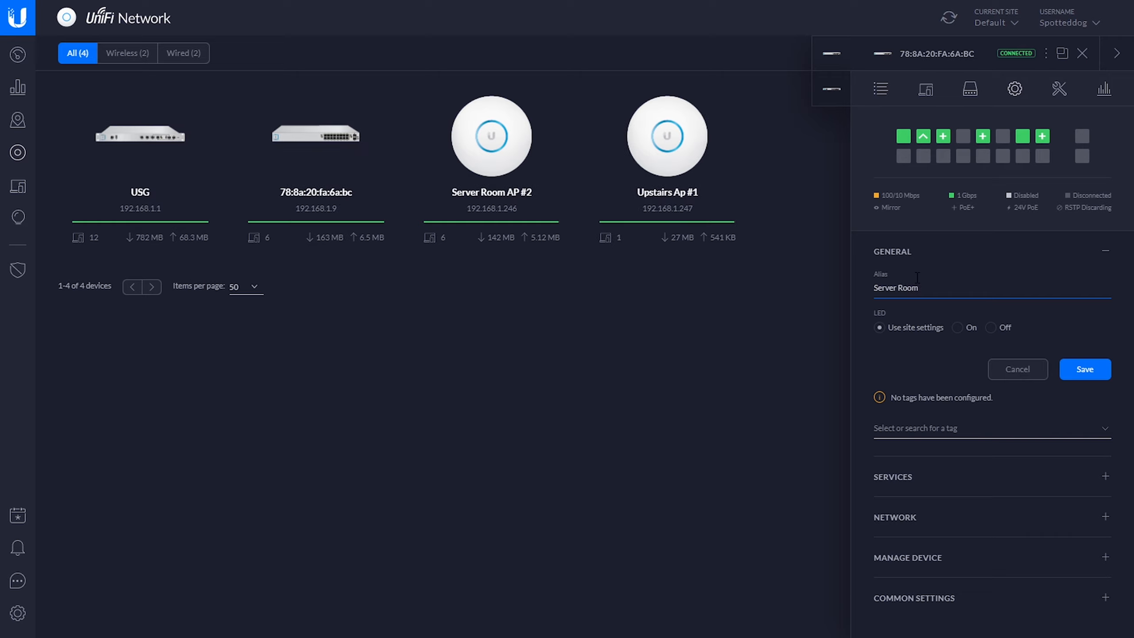
text( 16 port POE Switch)
click(1084, 379)
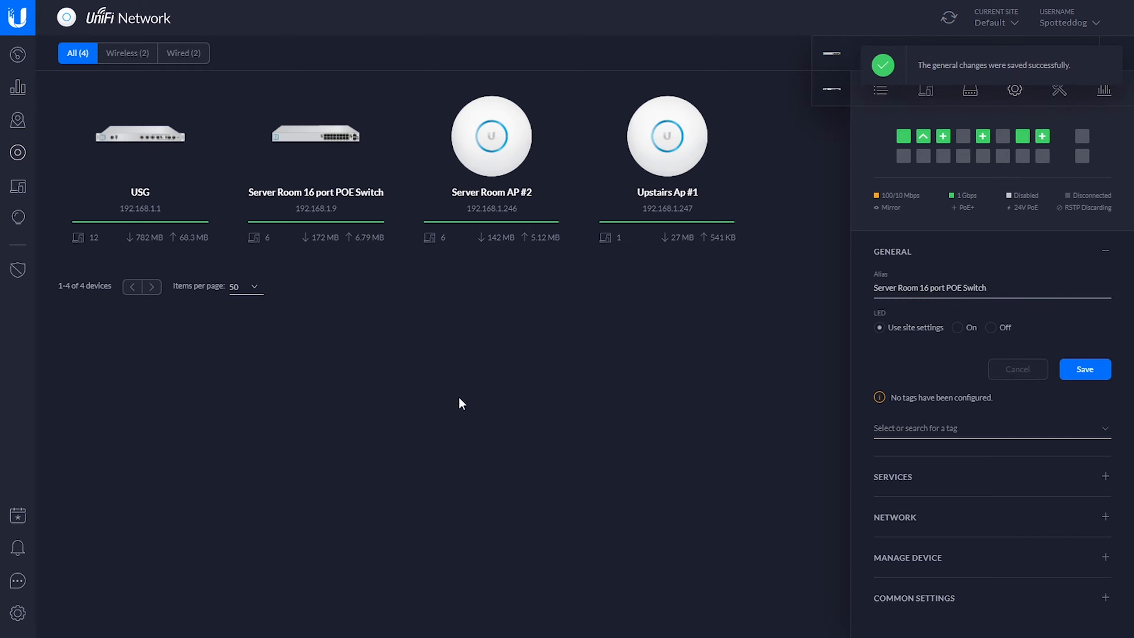
click(1110, 66)
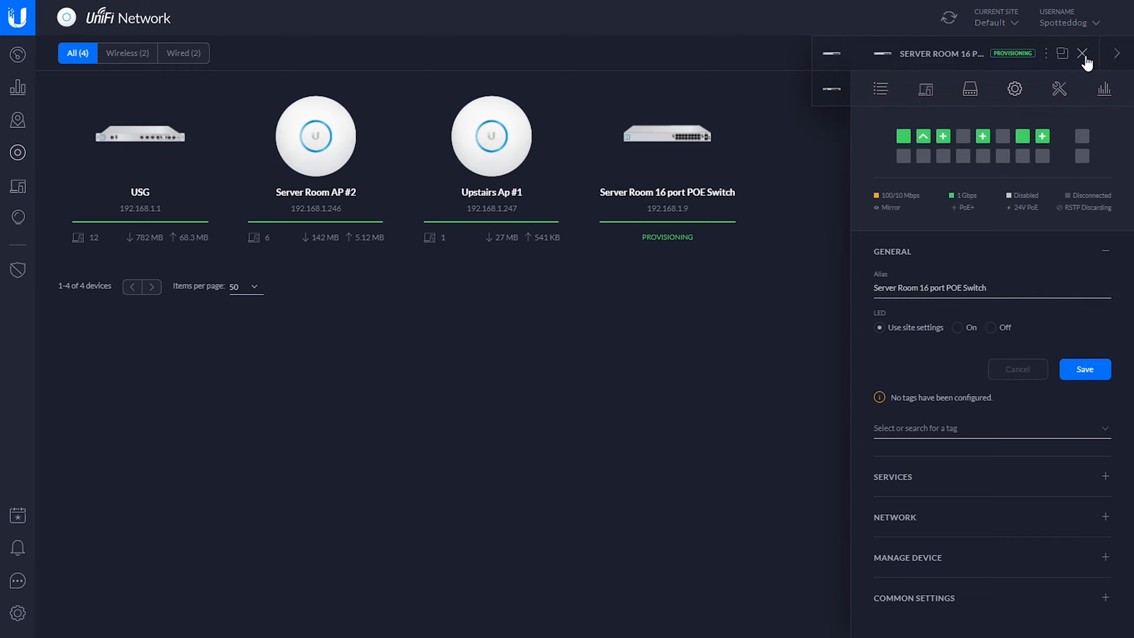
click(1082, 53)
click(1081, 54)
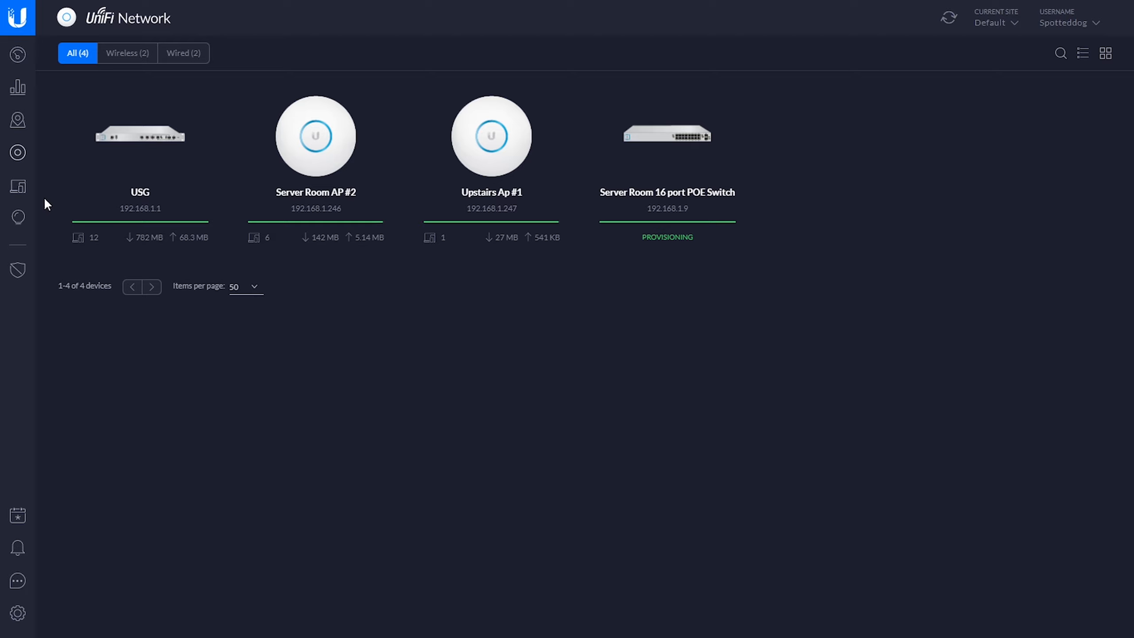
- Return to the dashboard to review the overall network status
click(18, 88)
click(26, 54)
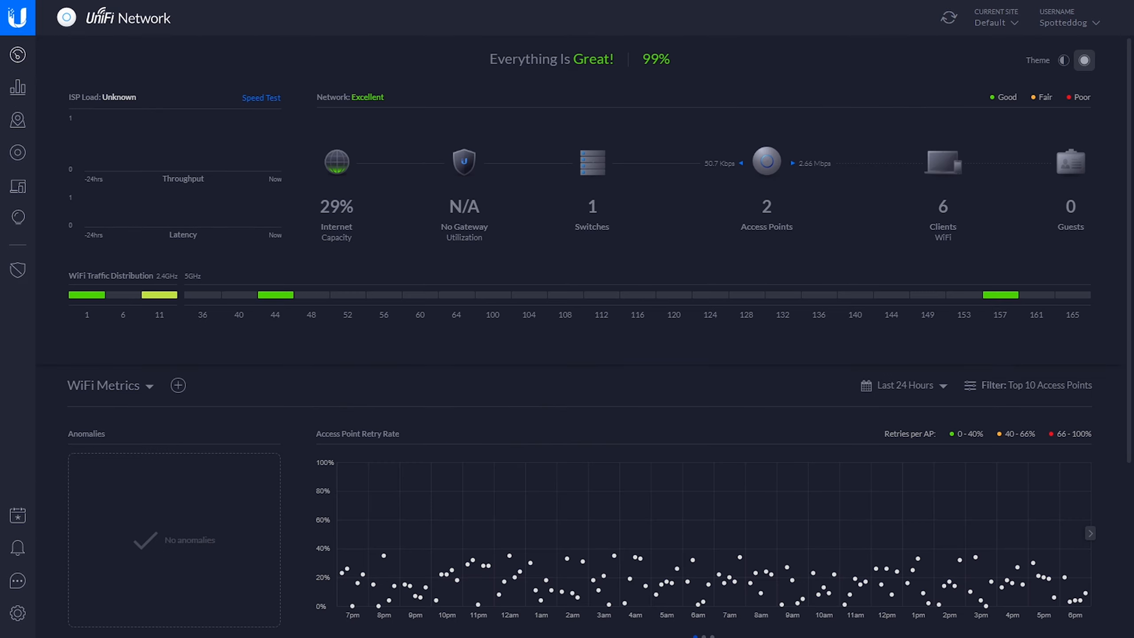